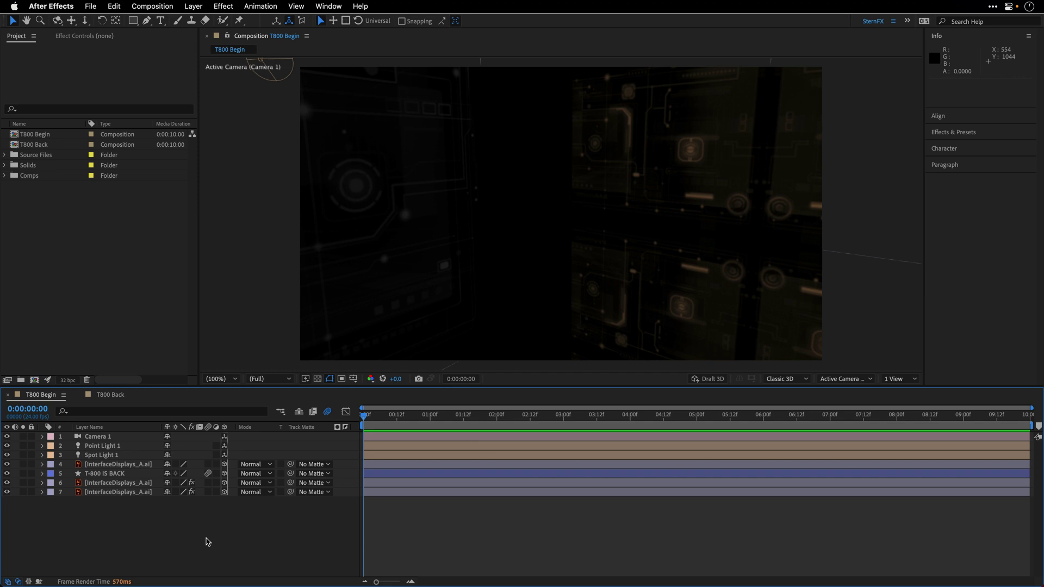
# Step: Preview T800 Begin and stop at 0:00:08:22 on the T-800 IS BACK title
pyautogui.press('space')
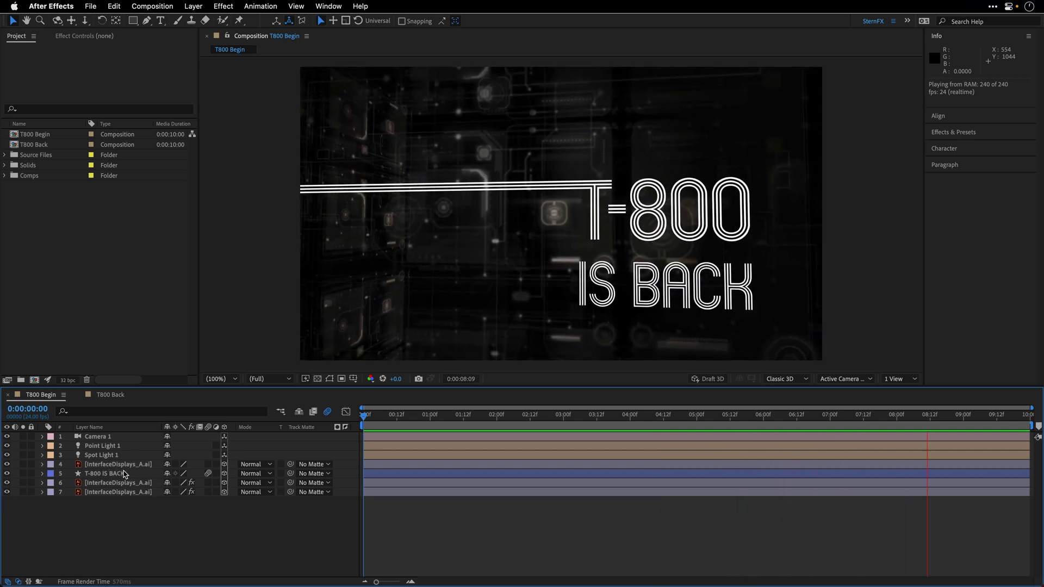
pyautogui.press('space')
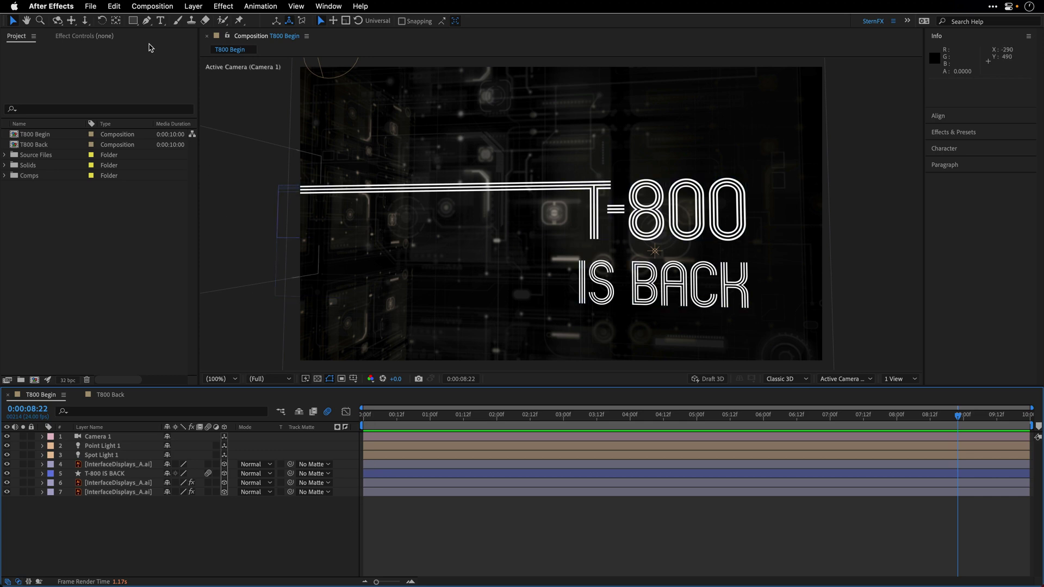
# Step: Import a 1920×1080, 24 fps, 0:00:10:00 placeholder named Robot
pyautogui.click(90, 6)
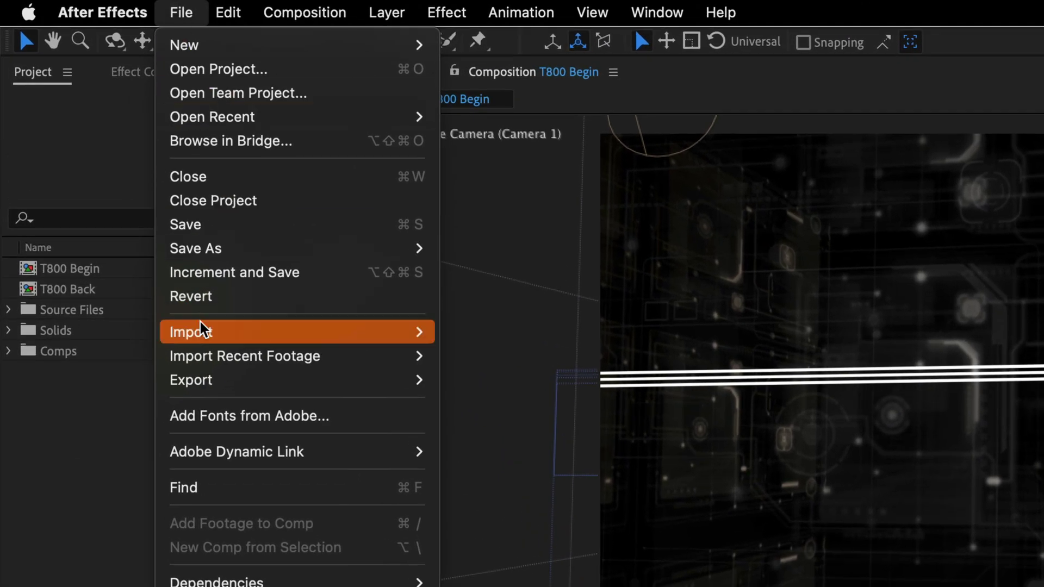
pyautogui.moveTo(202, 329)
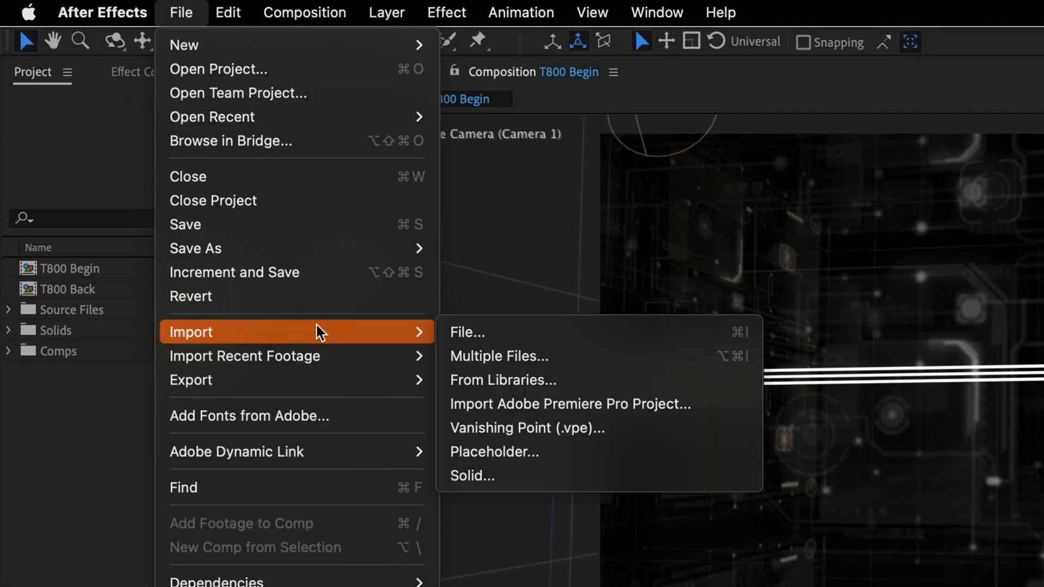
pyautogui.click(526, 451)
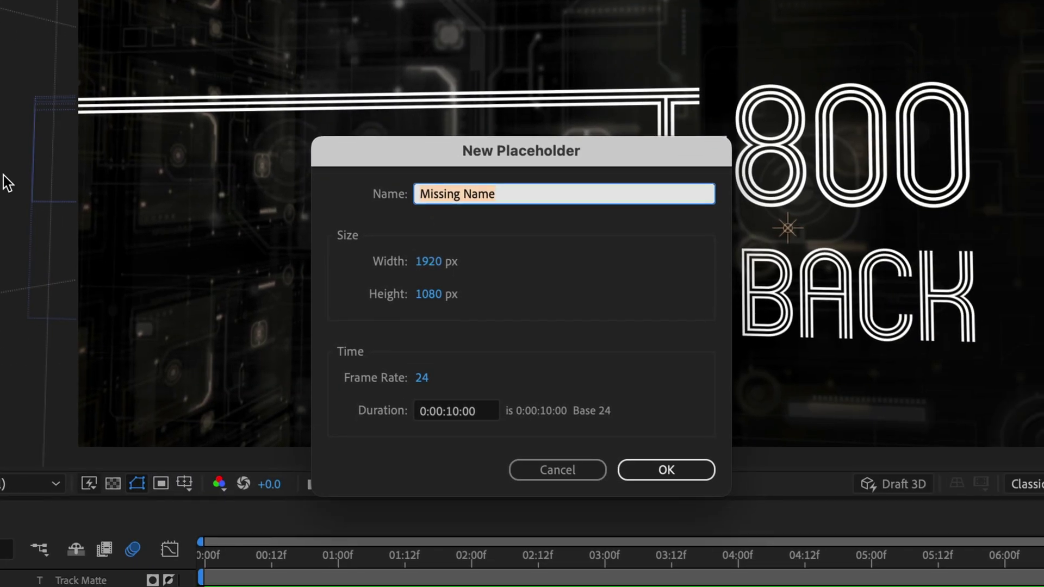
pyautogui.write('Robot')
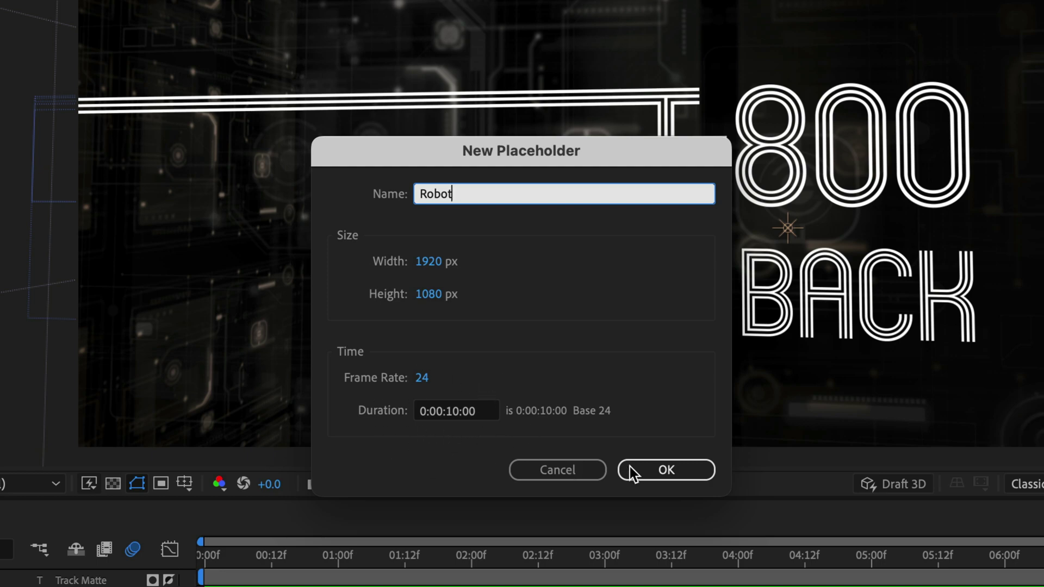
pyautogui.click(666, 470)
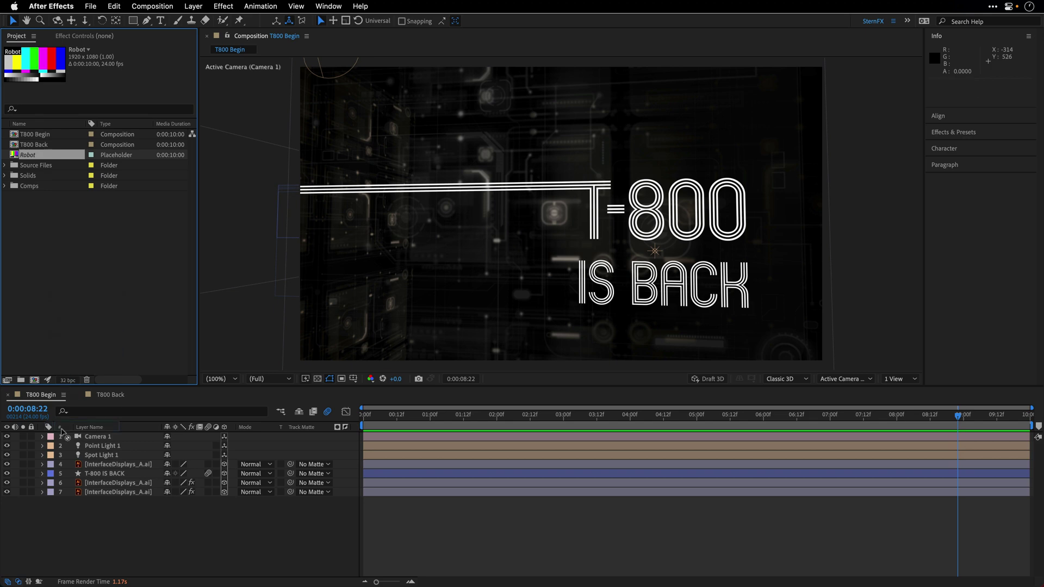
# Step: Add Robot to T800 Begin as a 3D layer pushed back to Z 233
pyautogui.moveTo(63, 433); pyautogui.dragTo(90, 479)
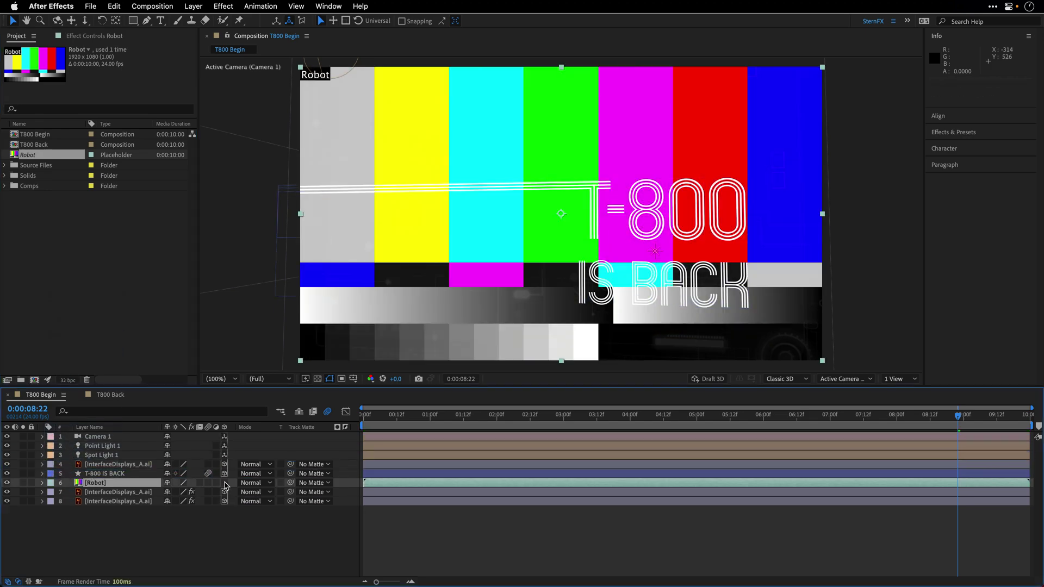
pyautogui.click(225, 483)
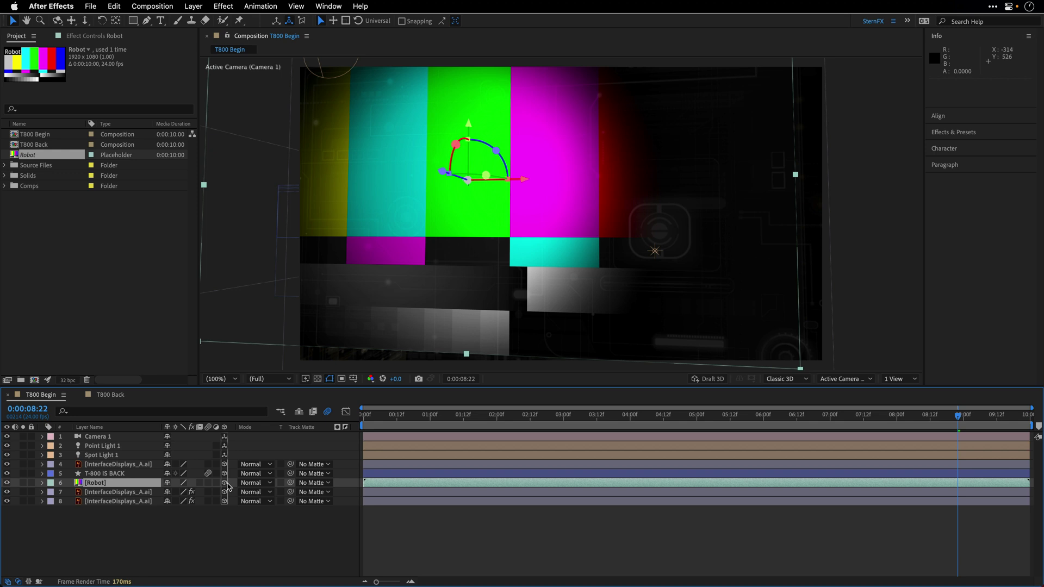
pyautogui.press('p')
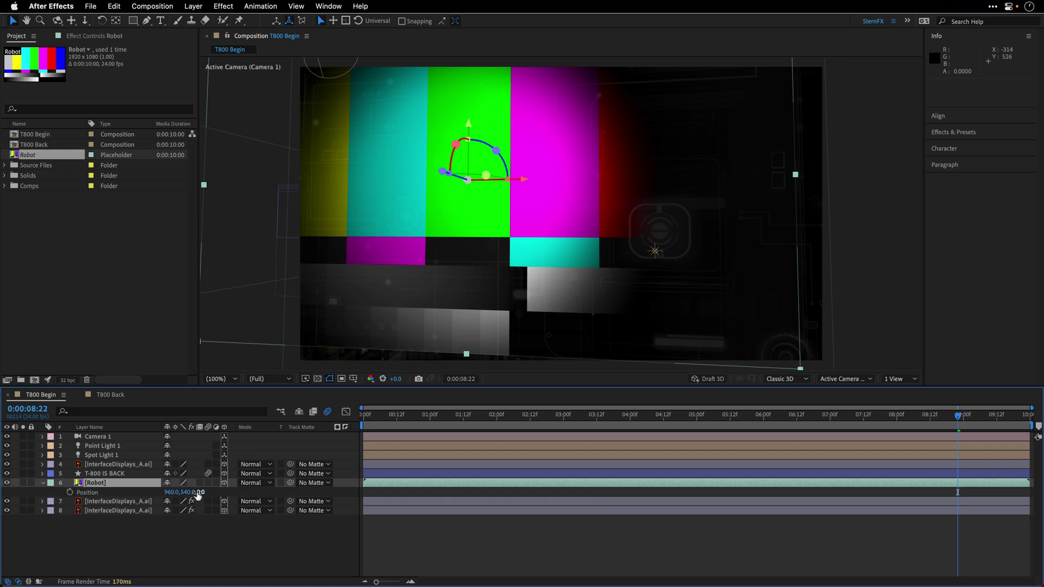
pyautogui.moveTo(201, 492); pyautogui.dragTo(958, 492)
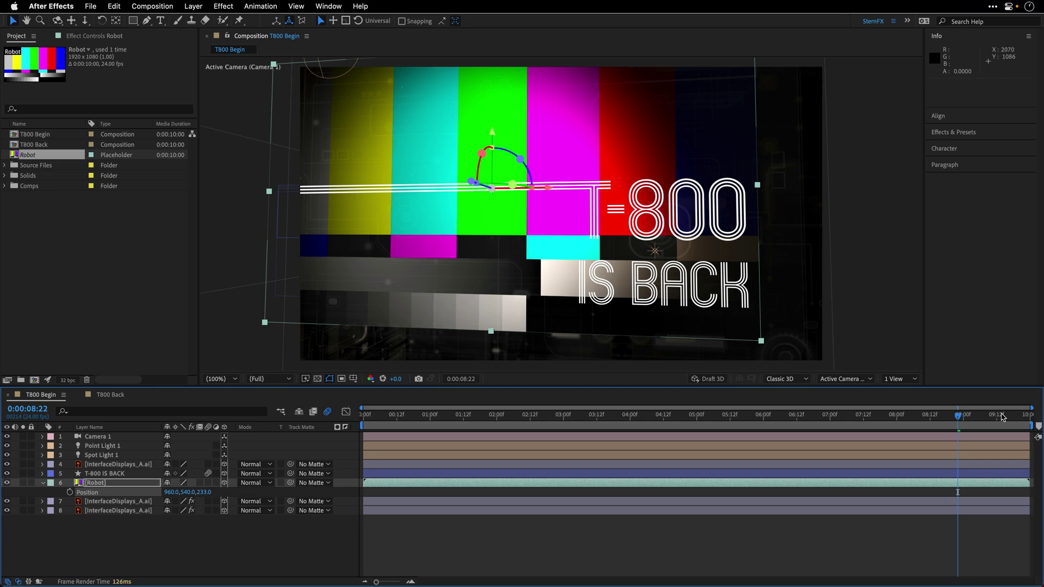
# Step: Check the animation, then move the Robot layer down and right to 1021.3, 621.5
pyautogui.press('space')
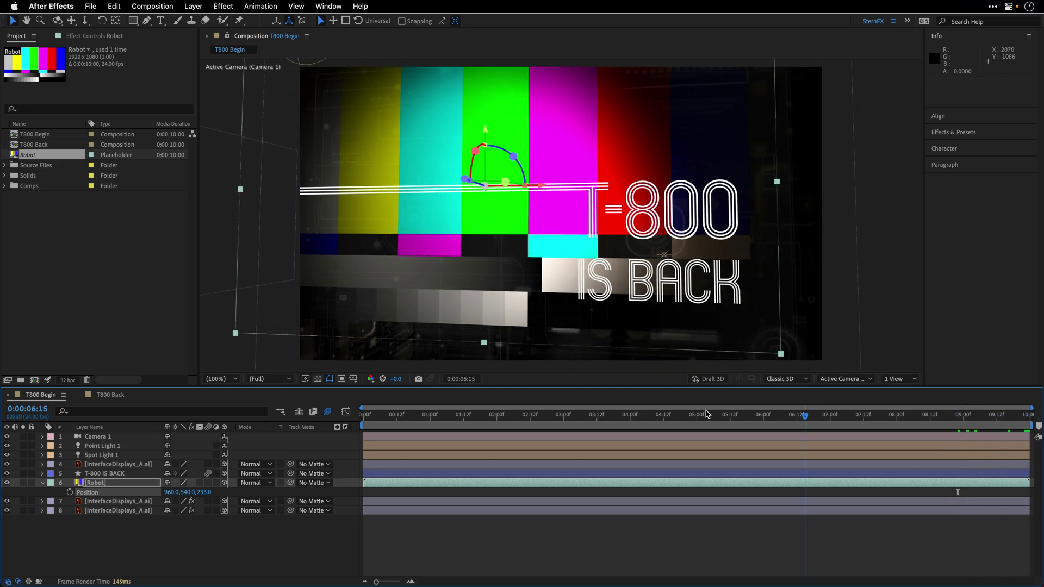
pyautogui.moveTo(455, 414); pyautogui.dragTo(699, 416)
pyautogui.moveTo(789, 422); pyautogui.dragTo(1027, 418)
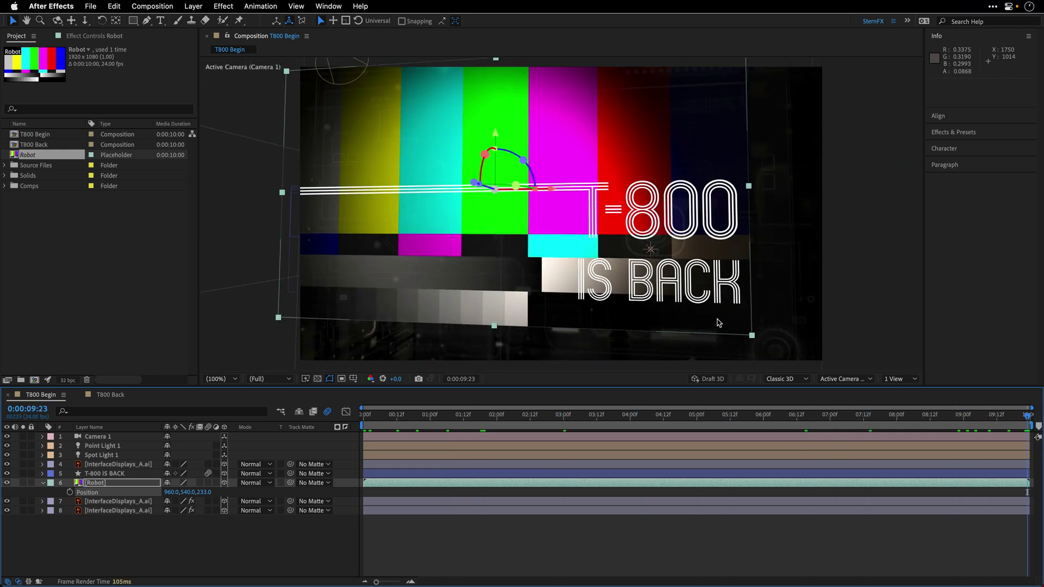
pyautogui.moveTo(495, 134); pyautogui.dragTo(495, 153)
pyautogui.moveTo(551, 212); pyautogui.dragTo(567, 212)
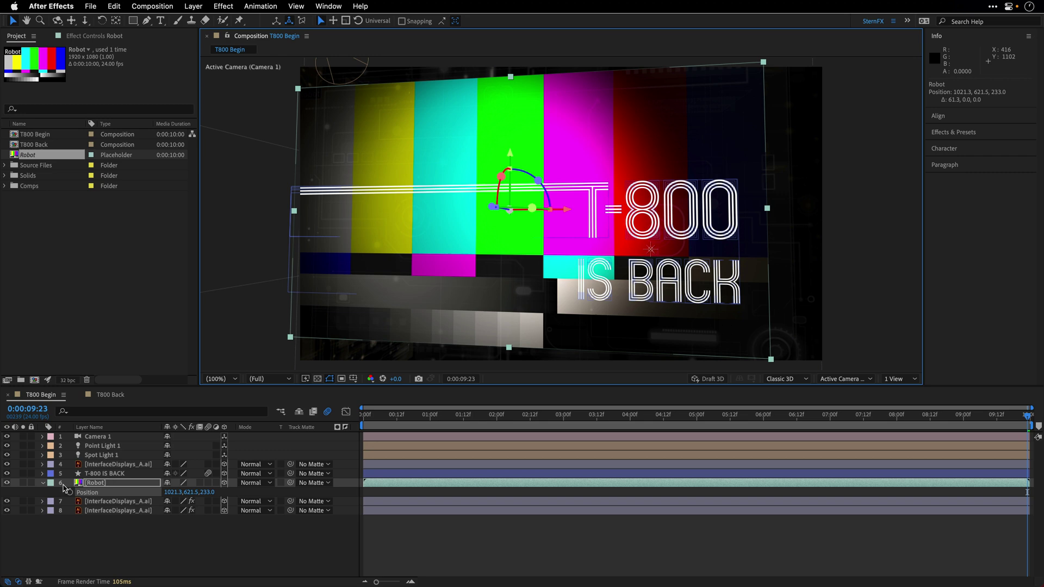
# Step: Collapse the Robot layer's properties and switch to the T800 Back composition
pyautogui.click(45, 487)
pyautogui.click(43, 483)
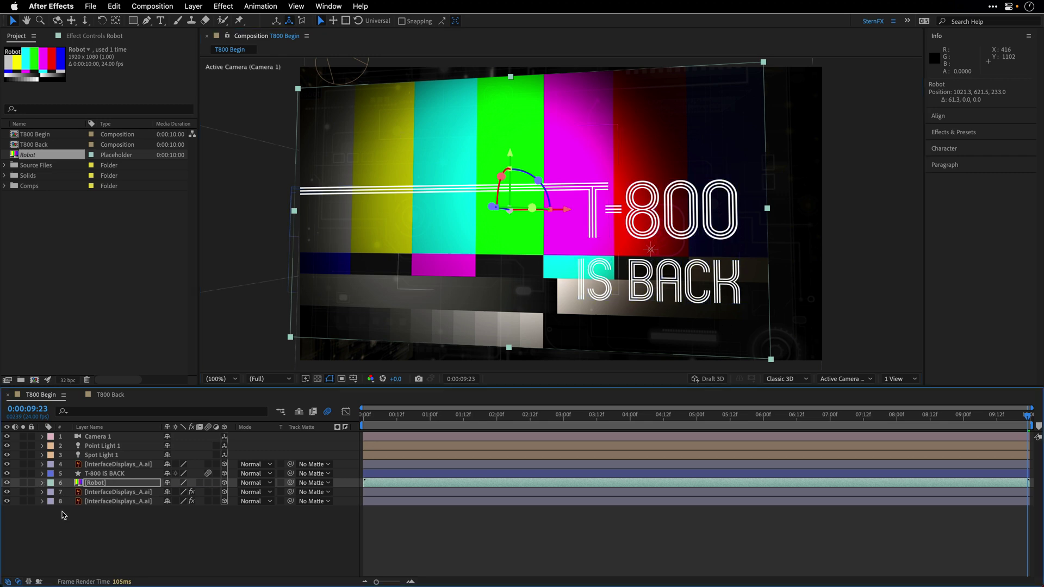
pyautogui.click(112, 396)
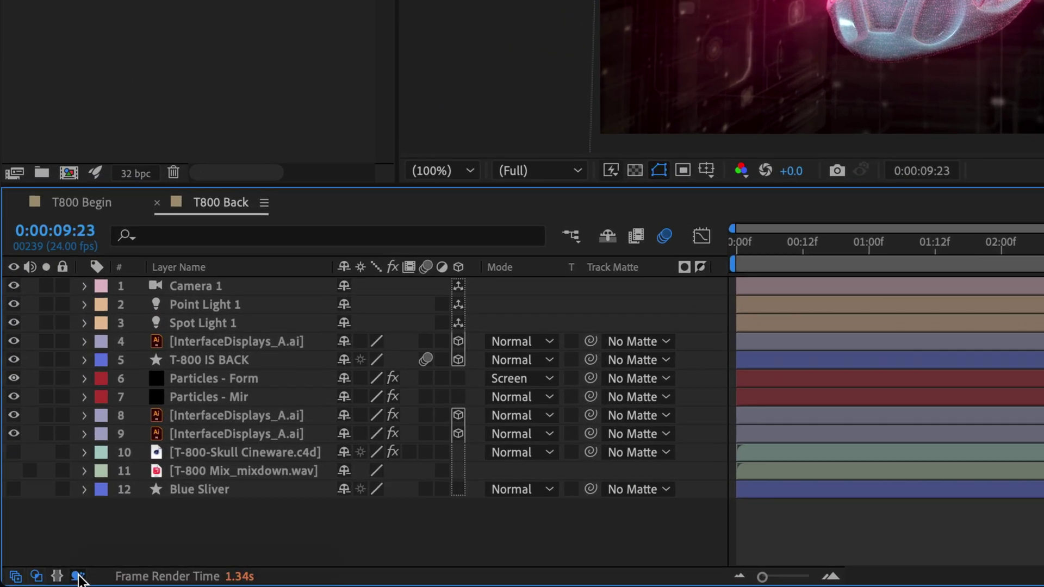
# Step: Turn on the Render Time column for T800 Back's layers
pyautogui.click(39, 581)
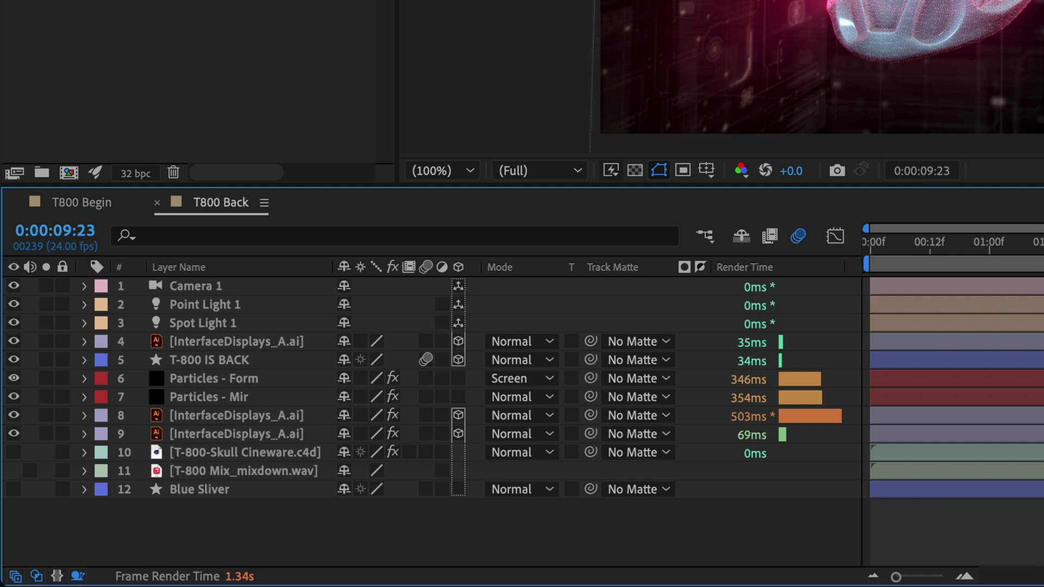
# Step: Inspect frames 0:00:01:11, 0:00:05:05 and the start, ending at 0:00:06:17
pyautogui.click(1041, 242)
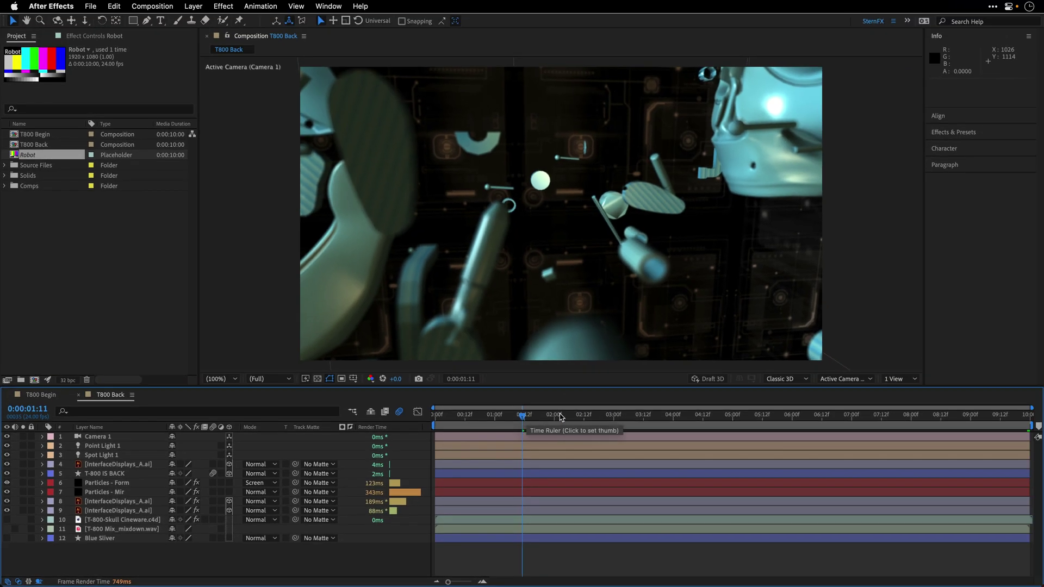
pyautogui.click(745, 417)
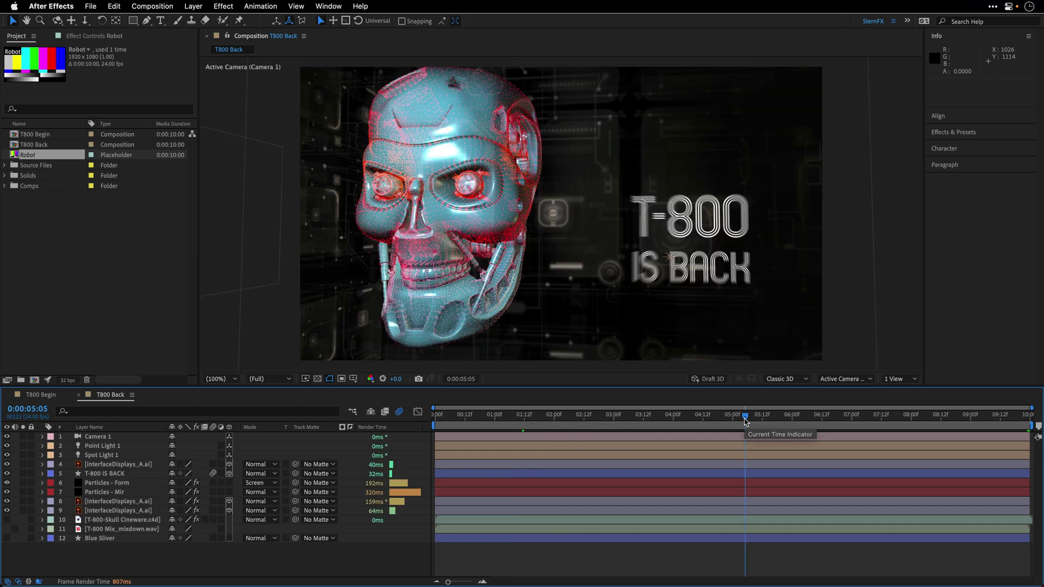
pyautogui.click(437, 418)
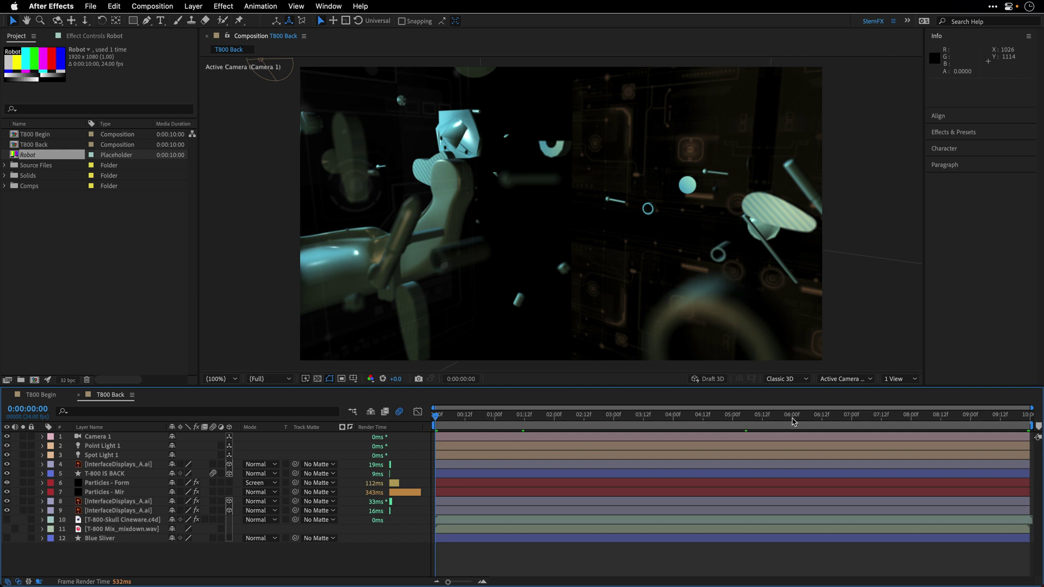
pyautogui.click(835, 417)
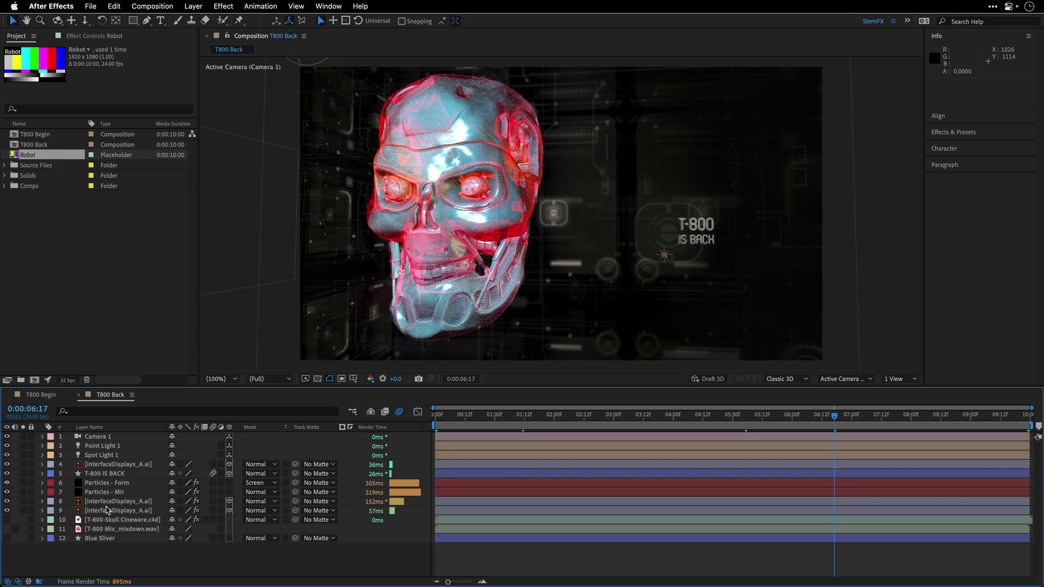
# Step: Select Particles - Form, Particles - Mir, the skull Cineware layer and Blue Sliver
pyautogui.click(102, 483)
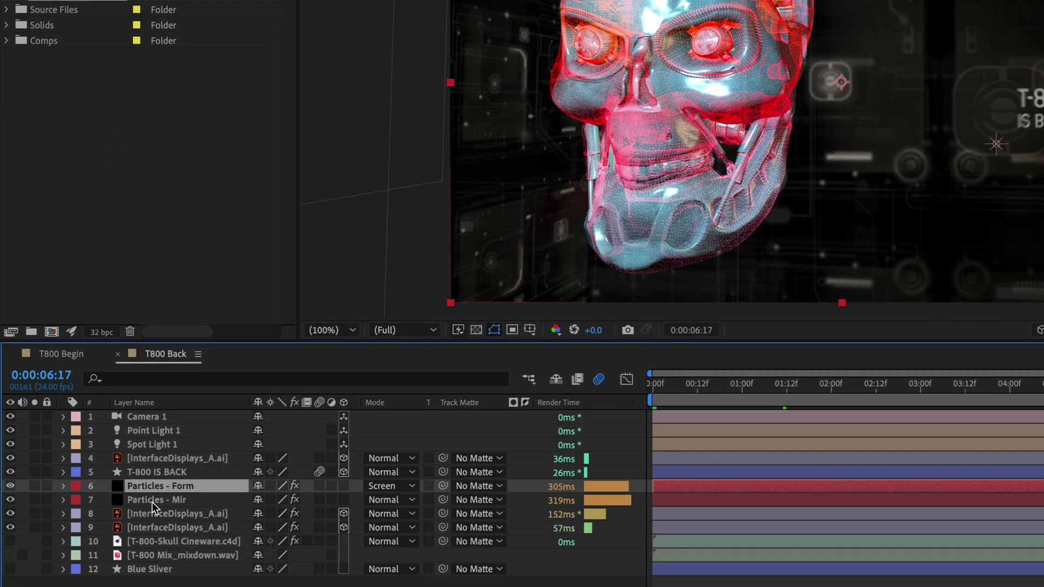
pyautogui.keyDown('shift'); pyautogui.click(102, 492); pyautogui.keyUp('shift')
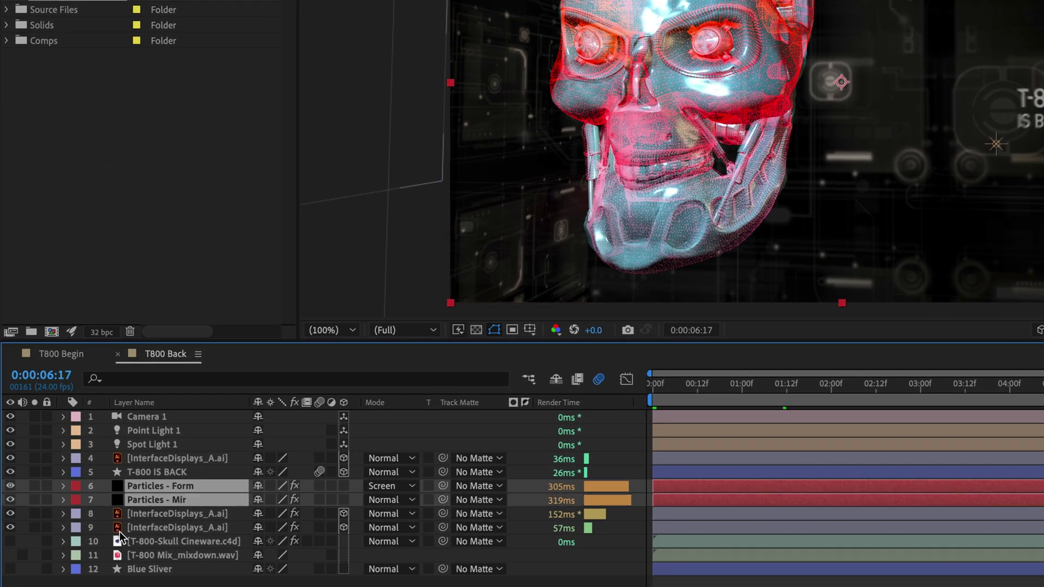
pyautogui.keyDown('ctrl'); pyautogui.click(145, 543); pyautogui.keyUp('ctrl')
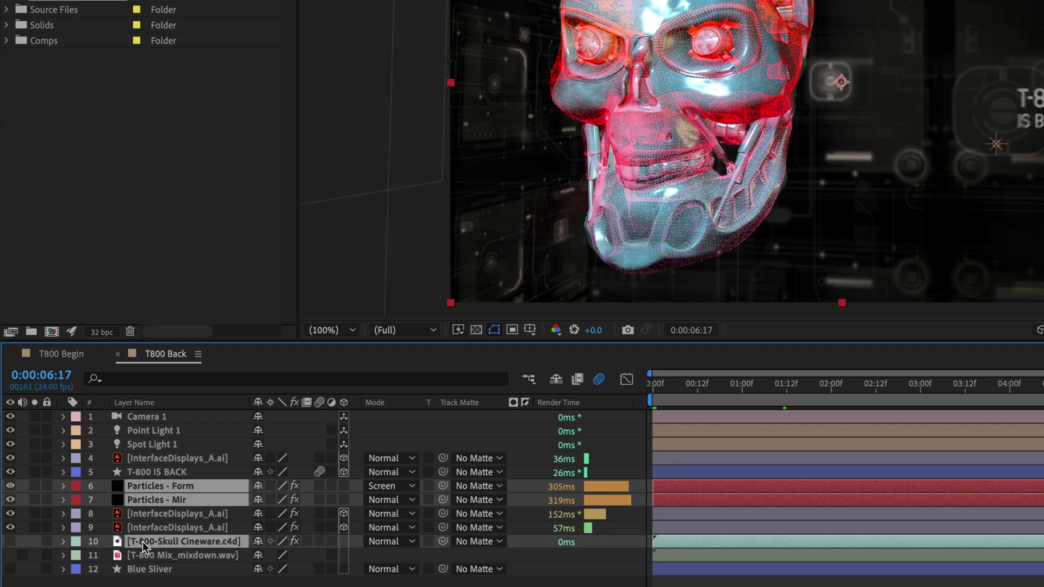
pyautogui.keyDown('ctrl'); pyautogui.click(145, 571); pyautogui.keyUp('ctrl')
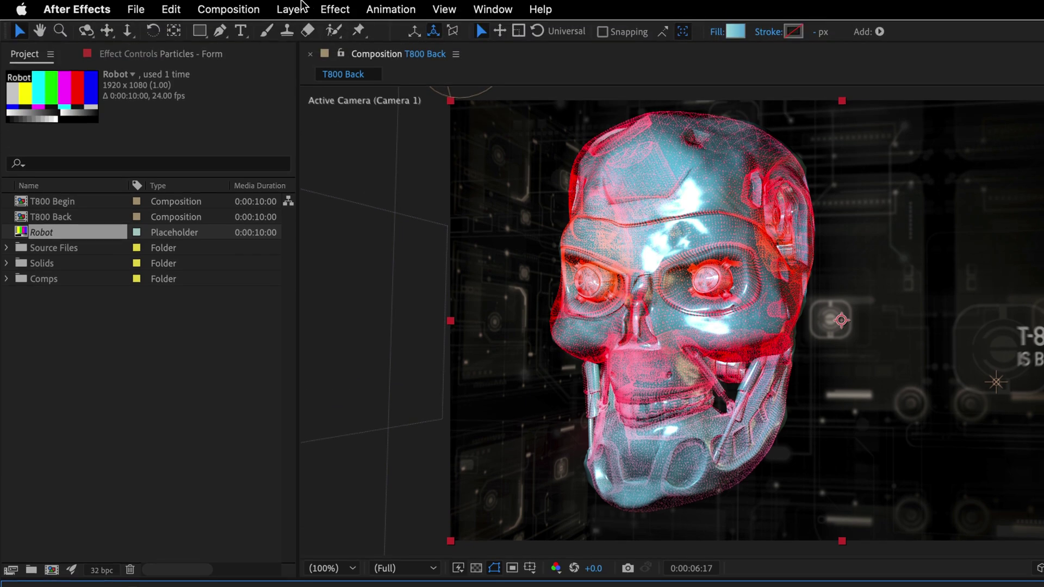
# Step: Pre-compose the selected layers as Robot, adjusting its duration and opening the new composition
pyautogui.click(290, 9)
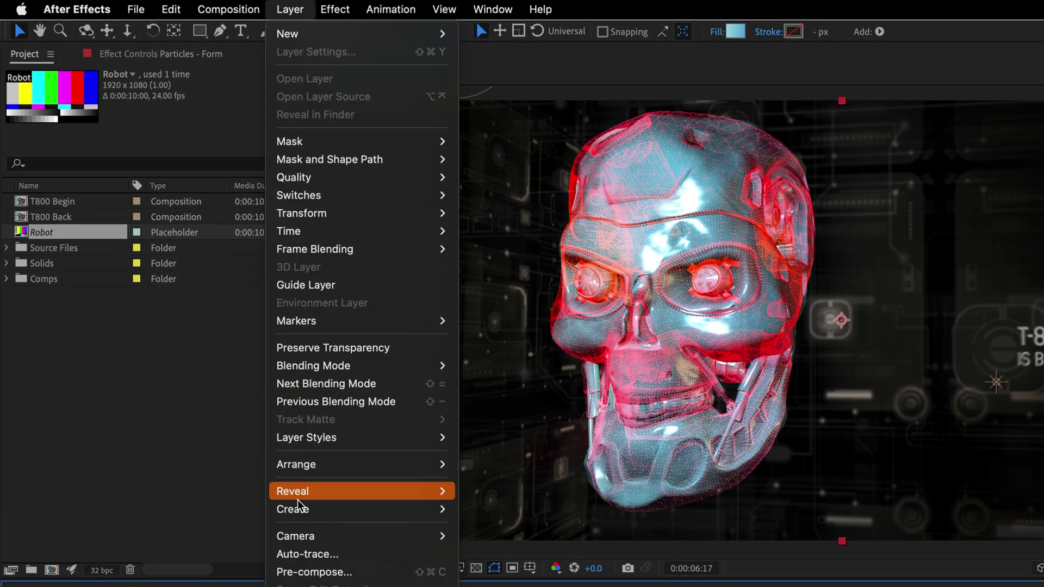
pyautogui.click(310, 572)
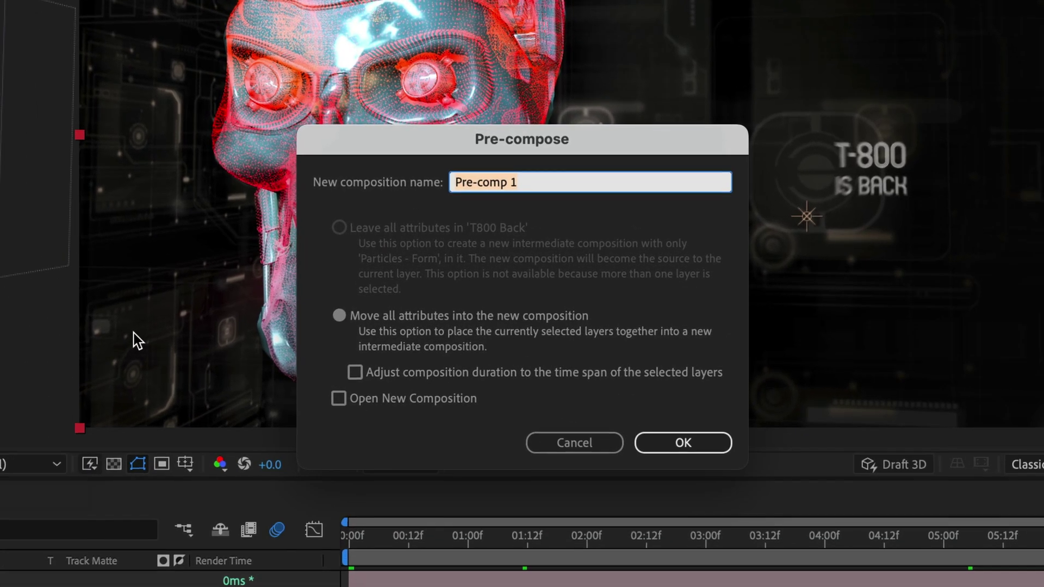
pyautogui.write('Robot')
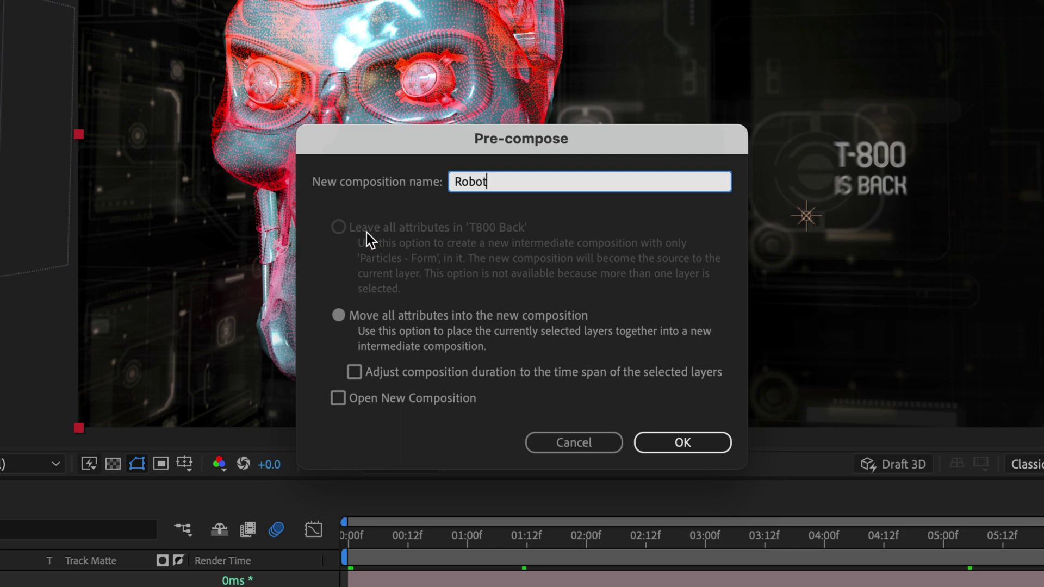
pyautogui.click(356, 376)
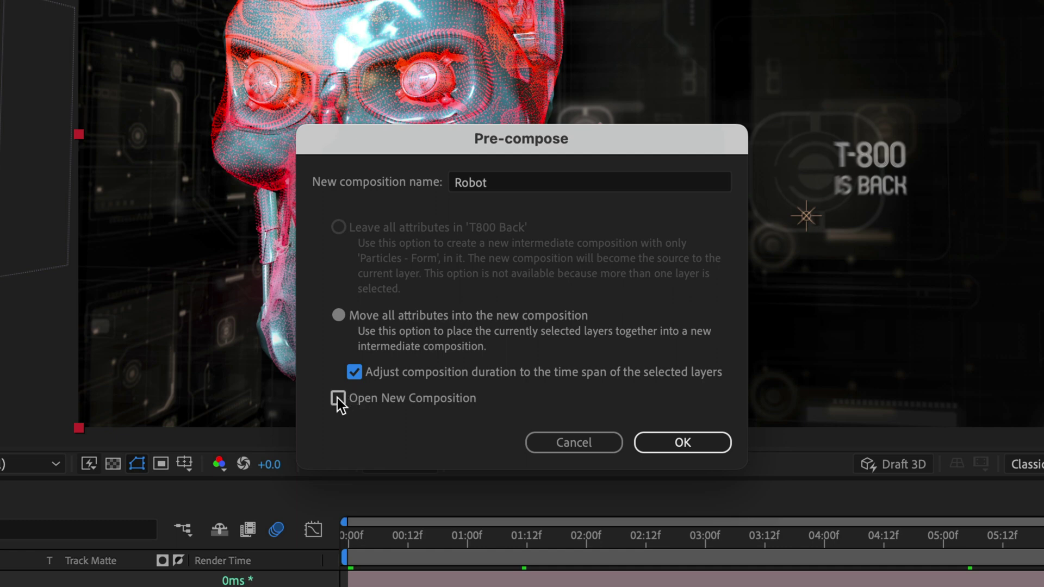
pyautogui.click(387, 397)
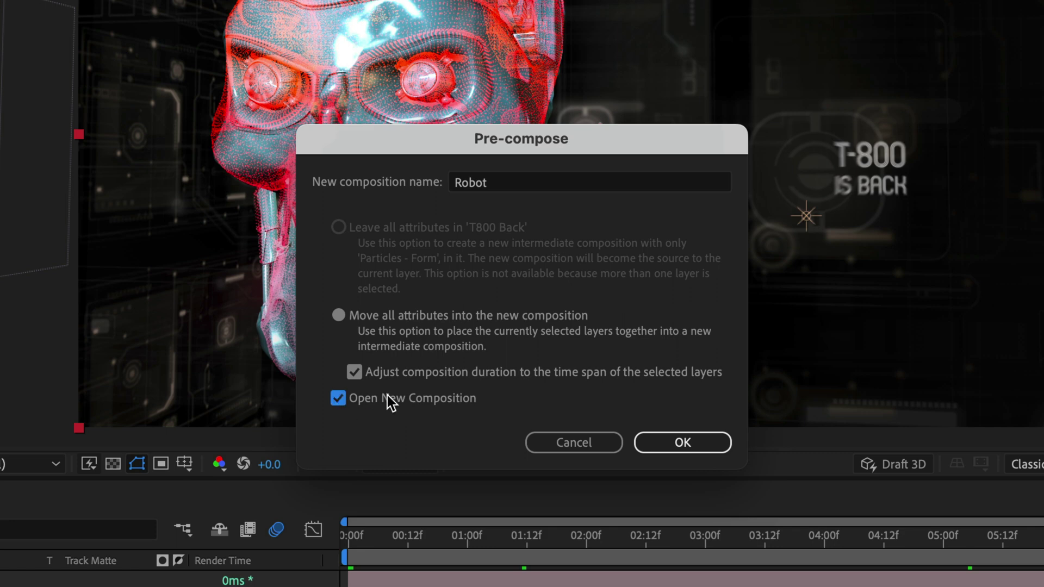
pyautogui.click(684, 445)
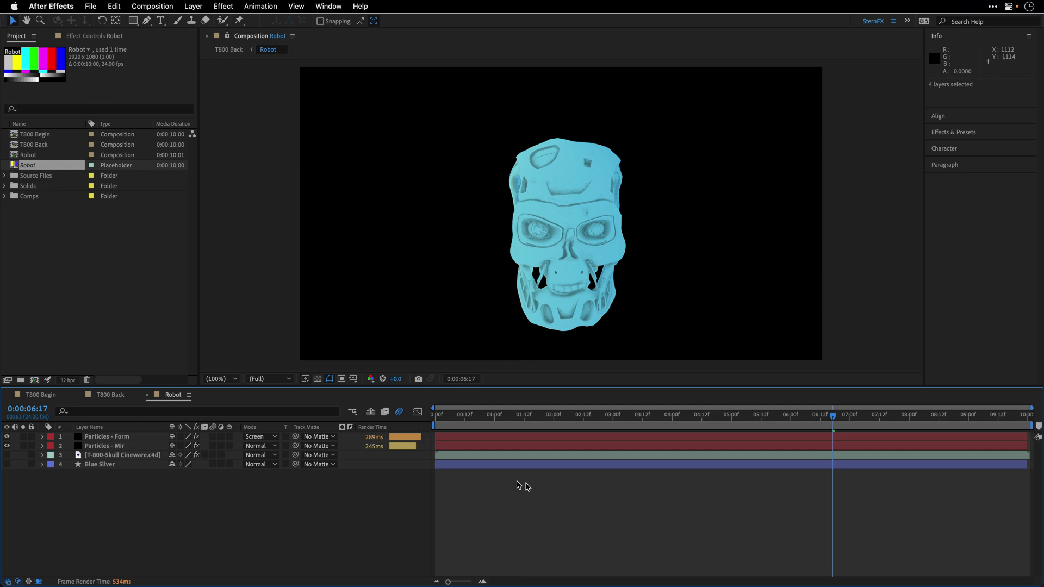
# Step: Select and copy Camera 1, Point Light 1 and Spot Light 1 in T800 Back
pyautogui.click(99, 395)
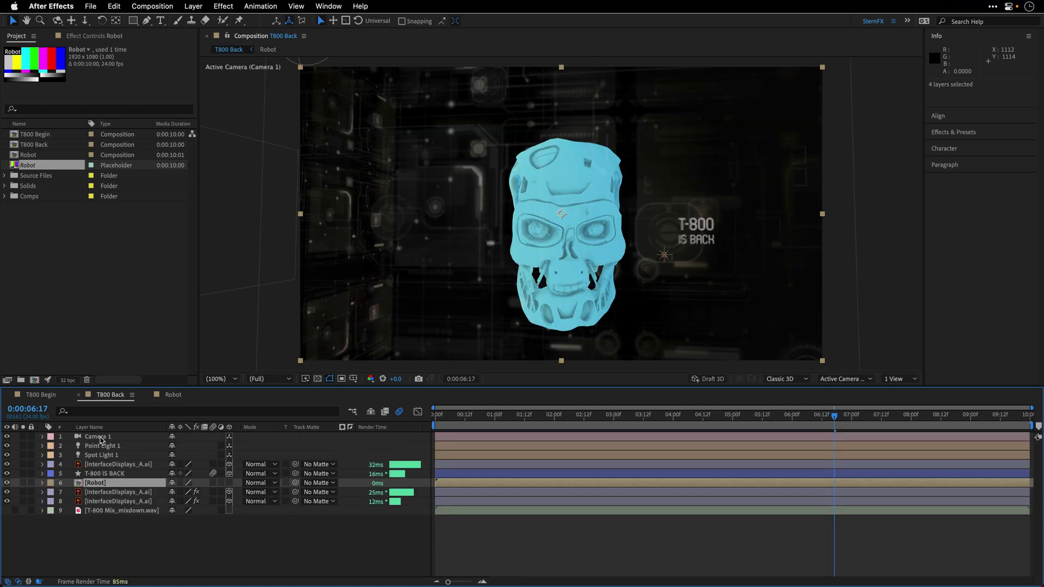
pyautogui.click(99, 438)
pyautogui.keyDown('shift'); pyautogui.click(101, 447); pyautogui.keyUp('shift')
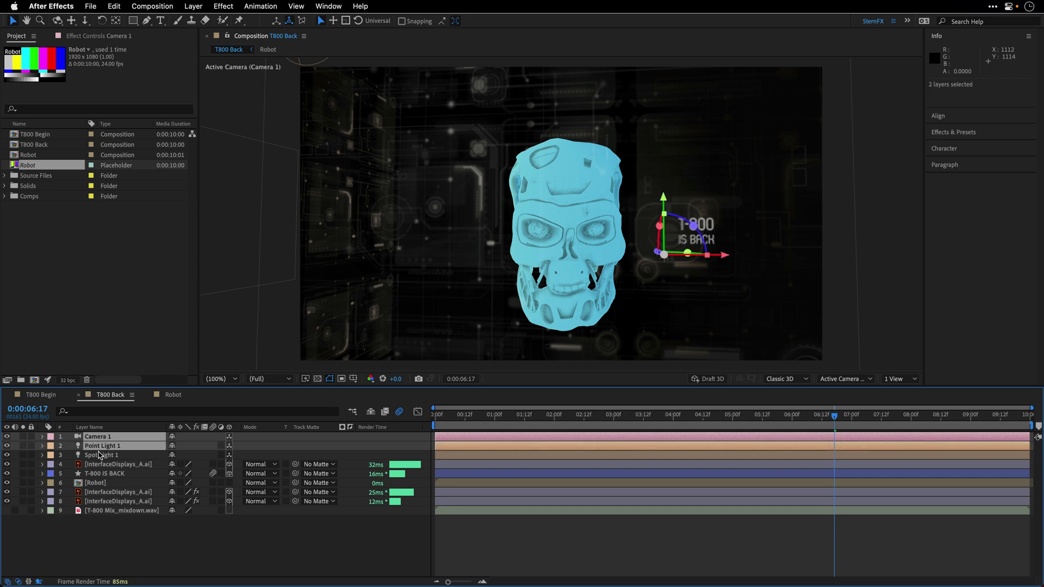
pyautogui.keyDown('shift'); pyautogui.click(101, 455); pyautogui.keyUp('shift')
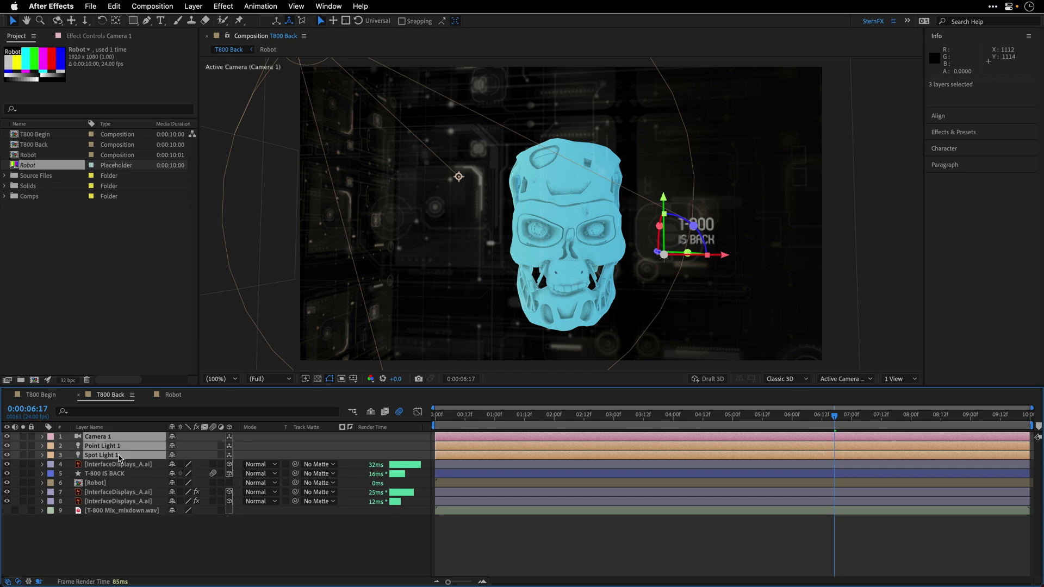
pyautogui.press('super+c')
# Step: Paste Camera 1, Point Light 1 and Spot Light 1 into the Robot timeline
pyautogui.click(173, 394)
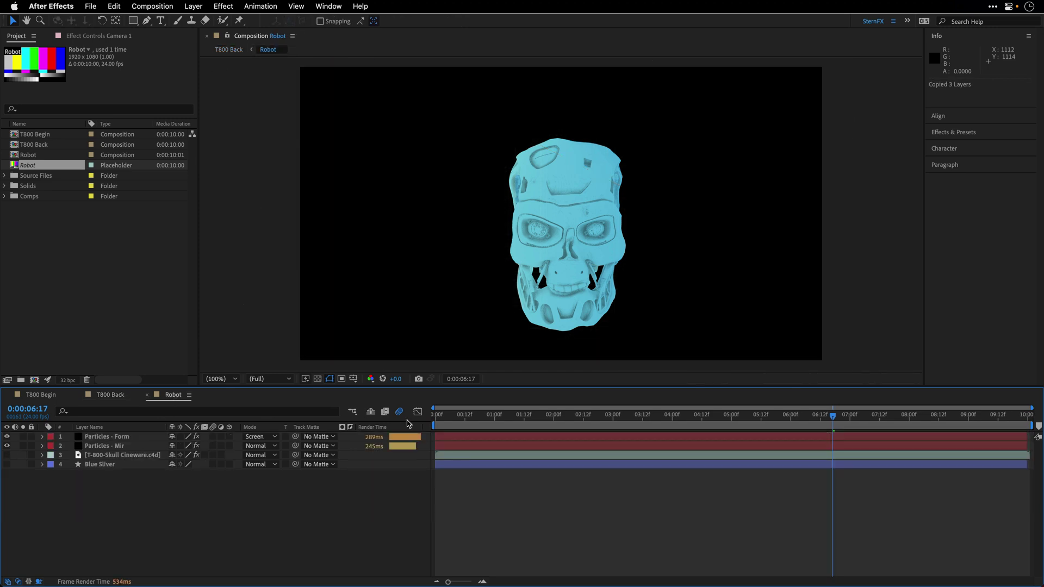
pyautogui.click(438, 418)
pyautogui.press('super+v')
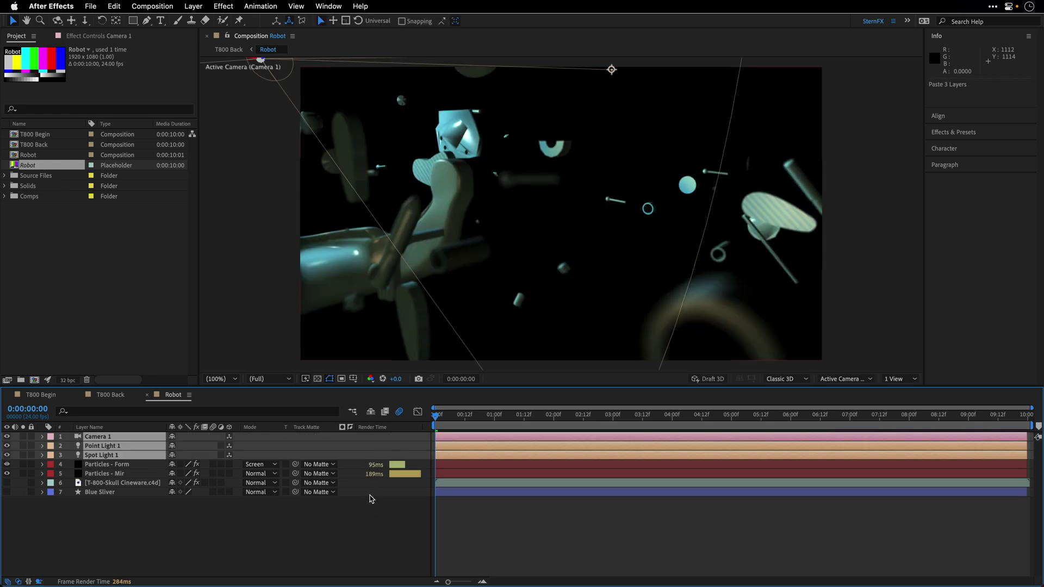
pyautogui.click(221, 532)
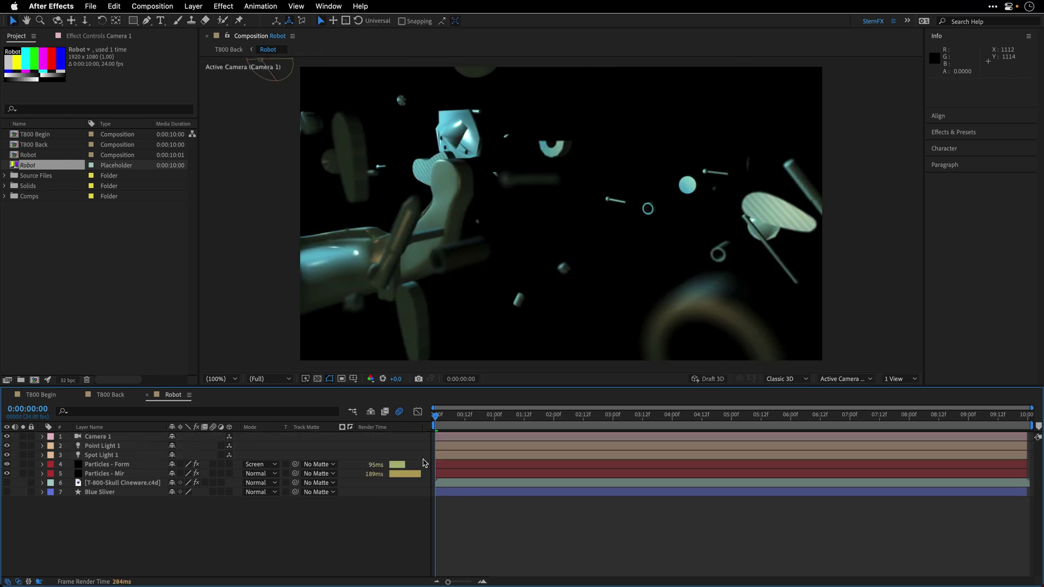
# Step: Check the camera view at 0:00:03:09 and 0:00:05:12, then return to the first frame
pyautogui.click(633, 418)
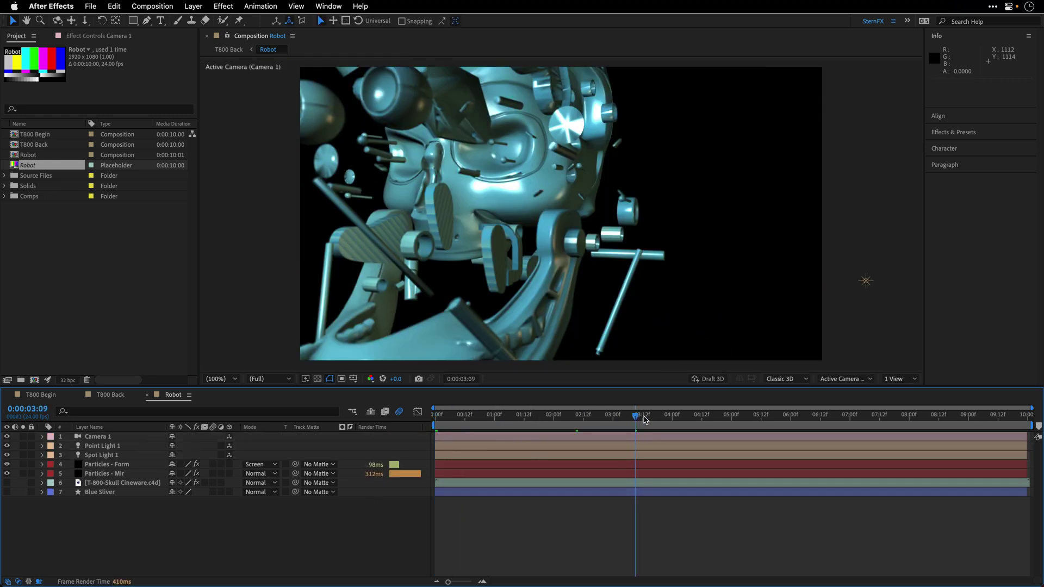
pyautogui.click(760, 418)
pyautogui.moveTo(760, 417); pyautogui.dragTo(435, 418)
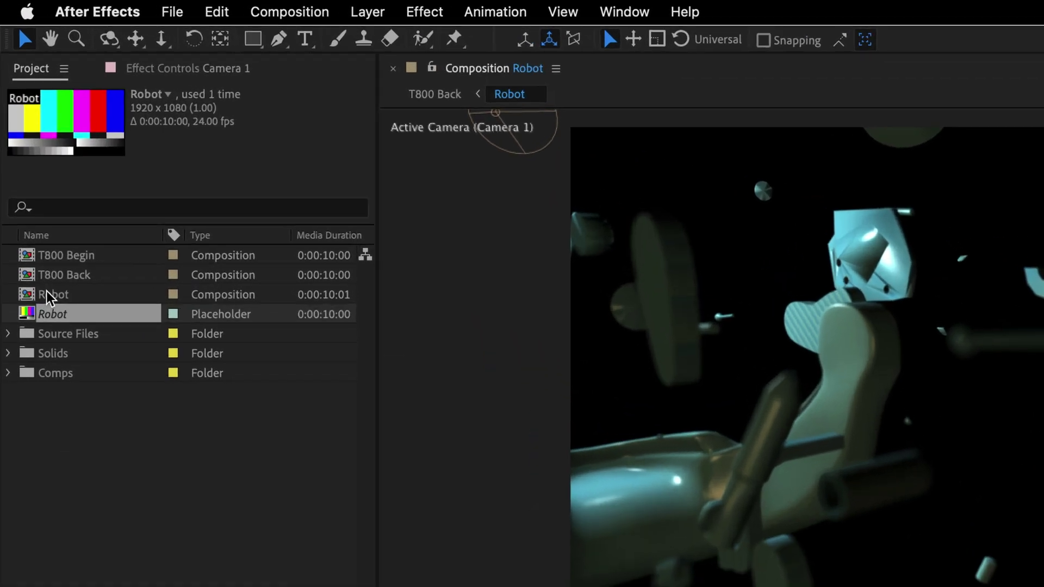
# Step: Create a movie proxy for the Robot composition via File > Create Proxy > Movie
pyautogui.click(65, 290)
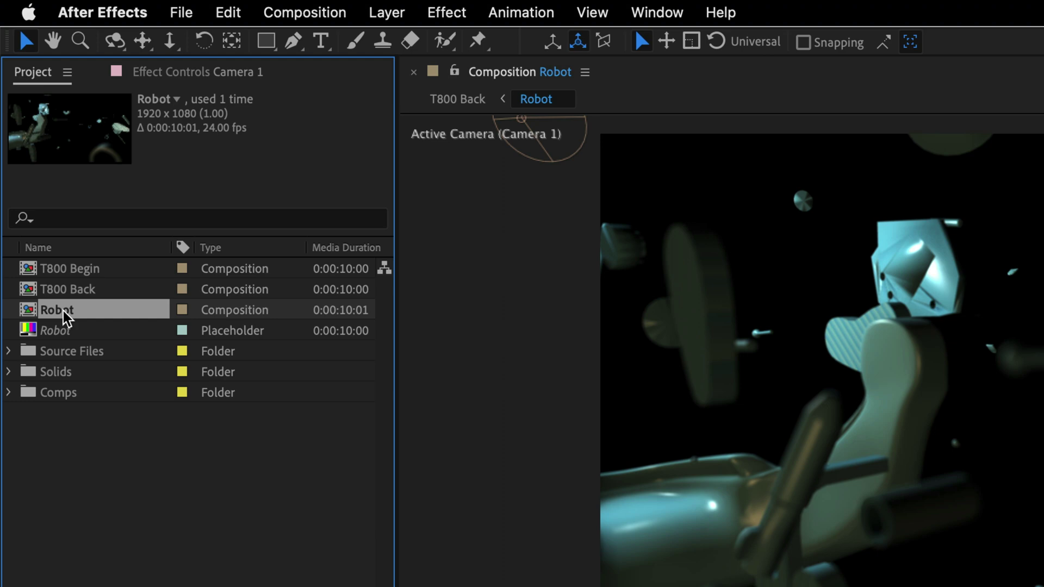
pyautogui.click(181, 12)
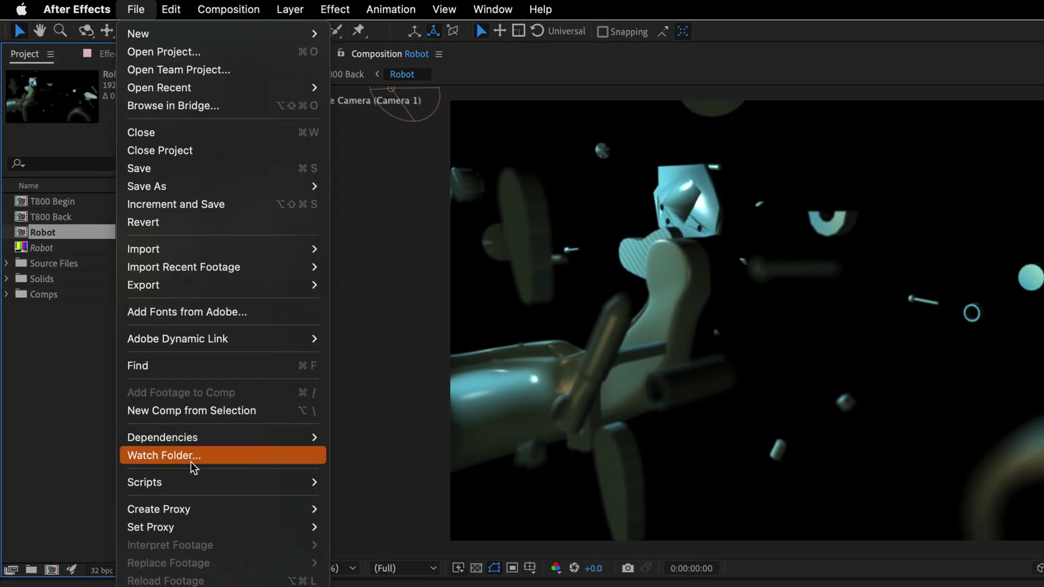
pyautogui.moveTo(305, 509)
pyautogui.click(371, 527)
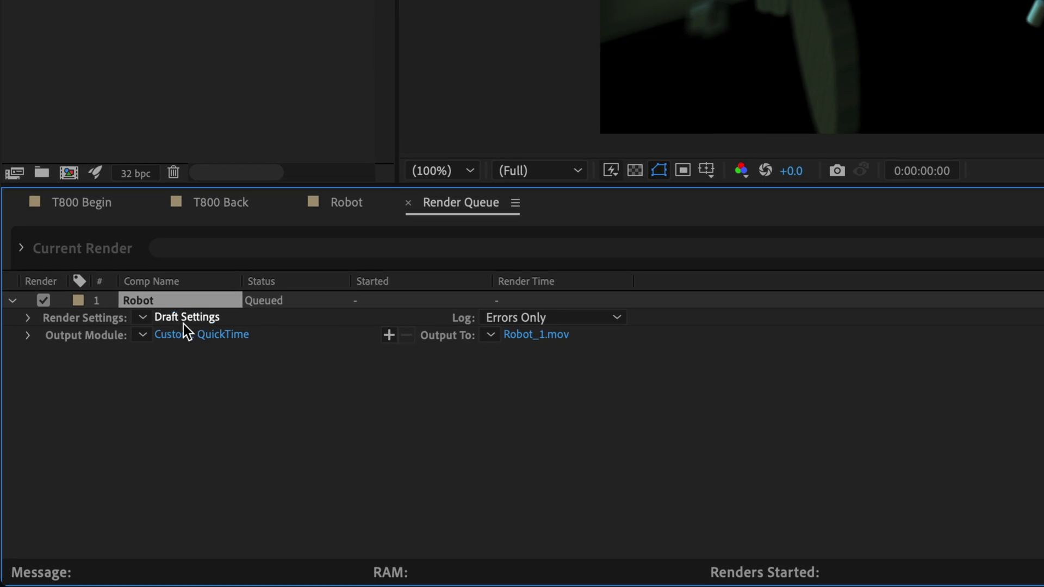
# Step: Give Robot's queued render Best Settings and the High Quality with Alpha output module
pyautogui.click(142, 318)
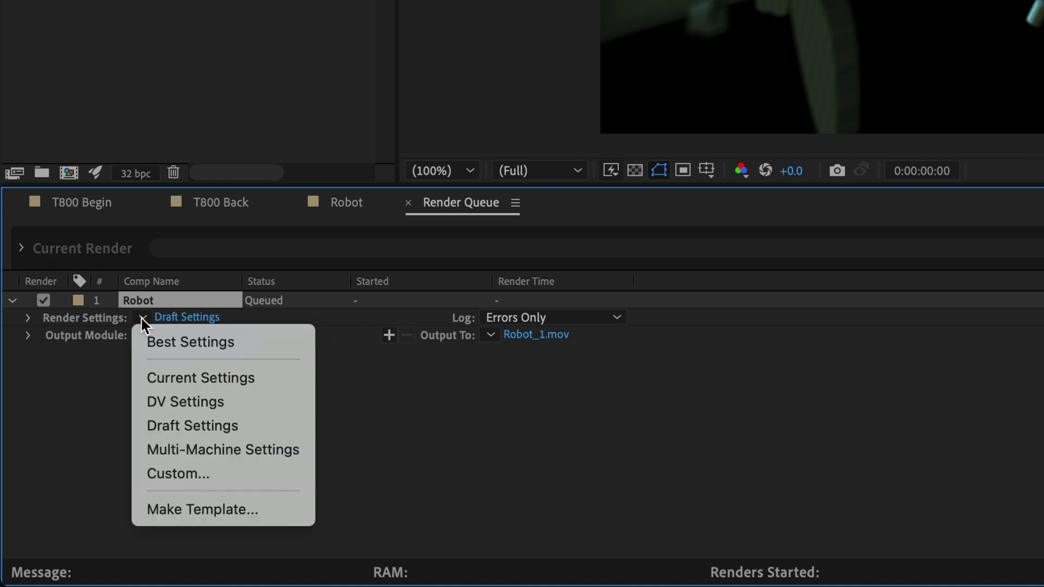
pyautogui.click(149, 342)
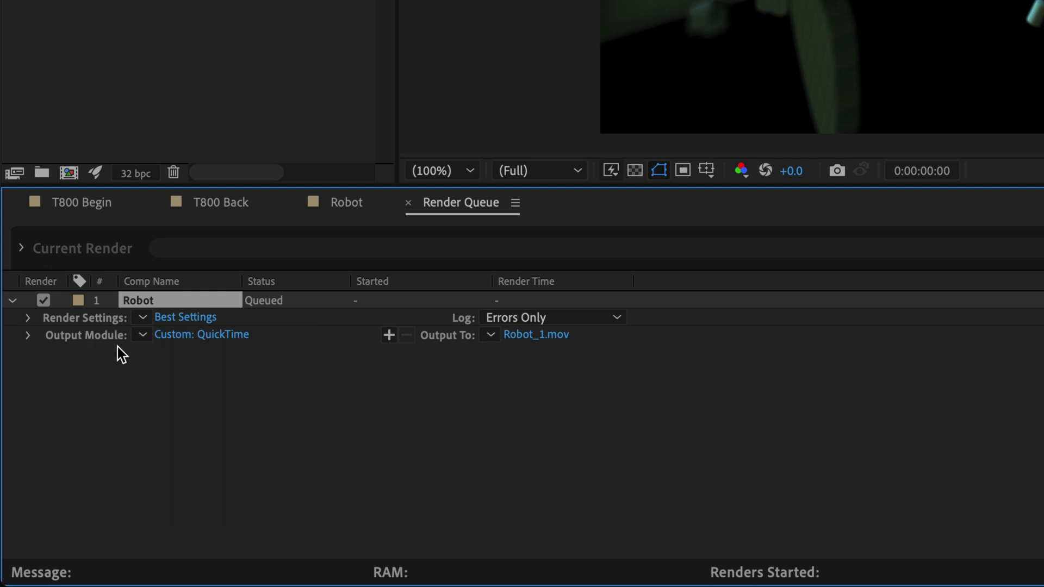
pyautogui.click(142, 336)
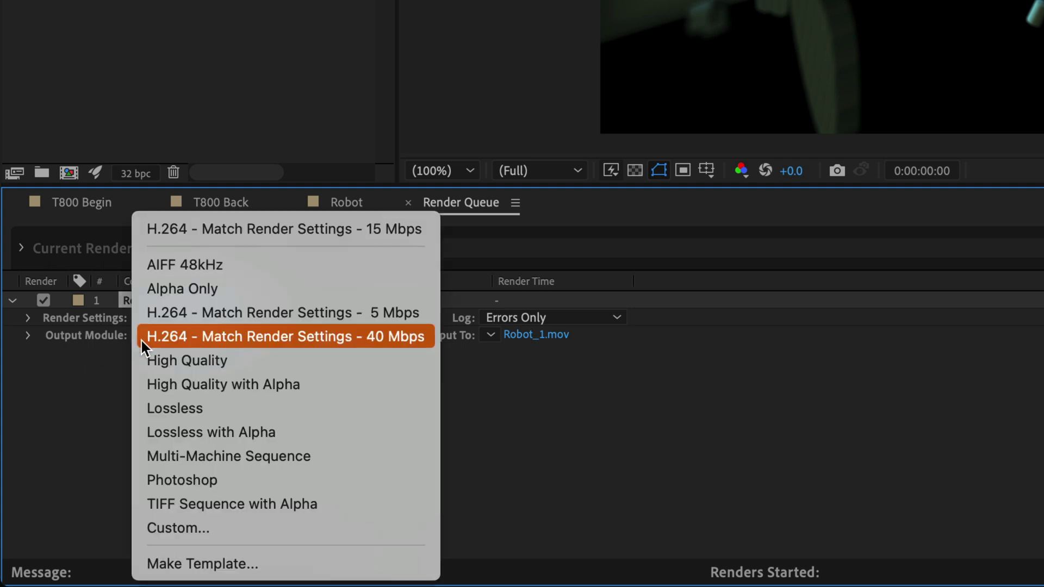
pyautogui.click(148, 387)
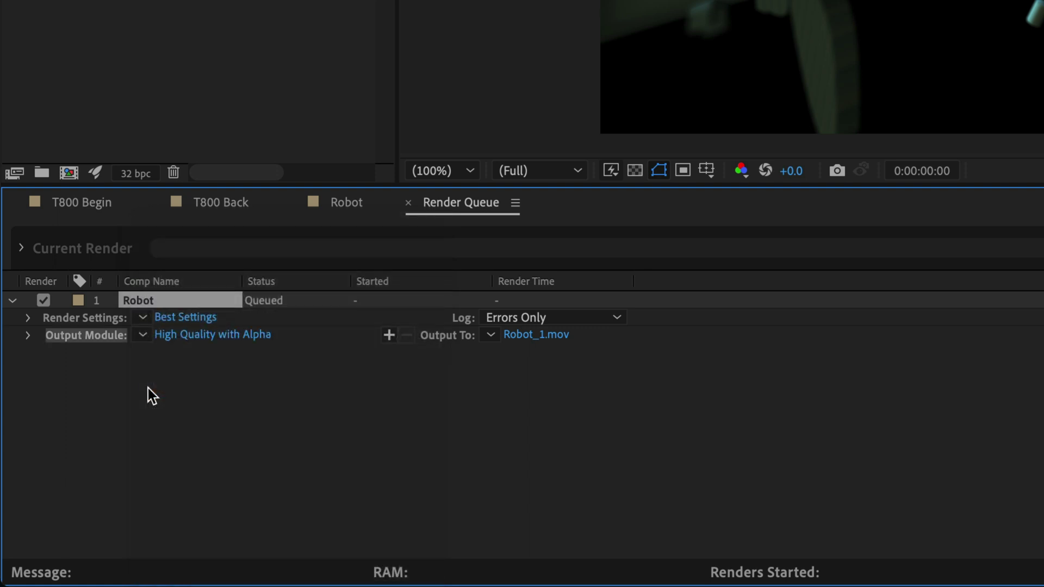
pyautogui.click(227, 343)
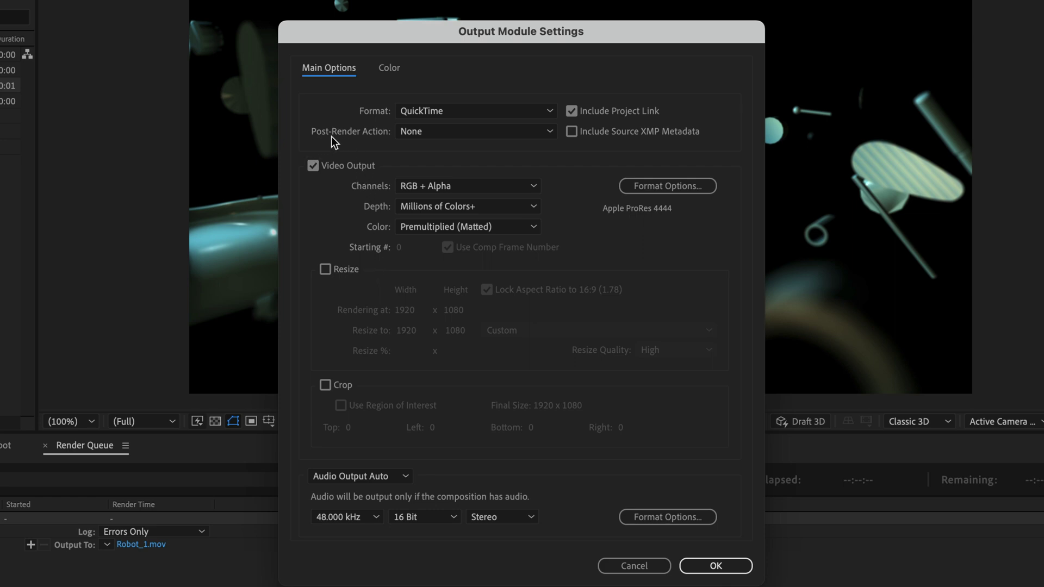
# Step: Set the output module's Post-Render Action to Set Proxy and confirm the settings
pyautogui.click(444, 132)
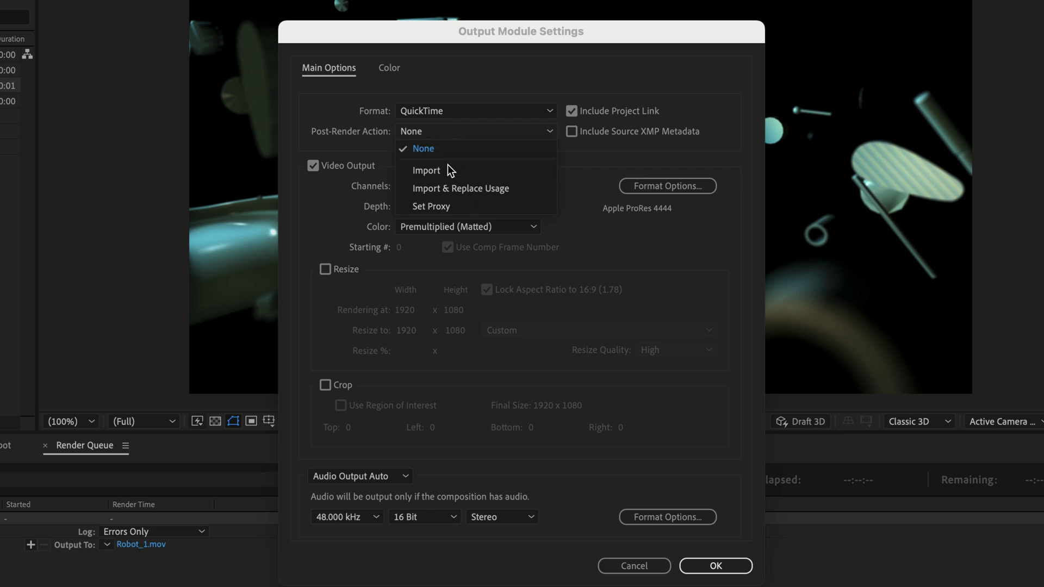
pyautogui.click(448, 205)
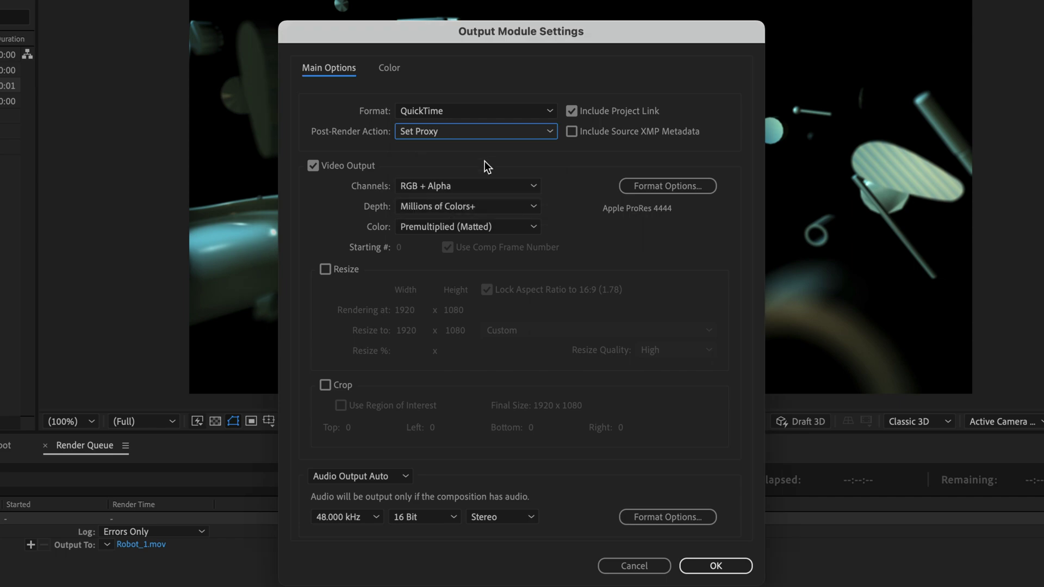
pyautogui.click(717, 566)
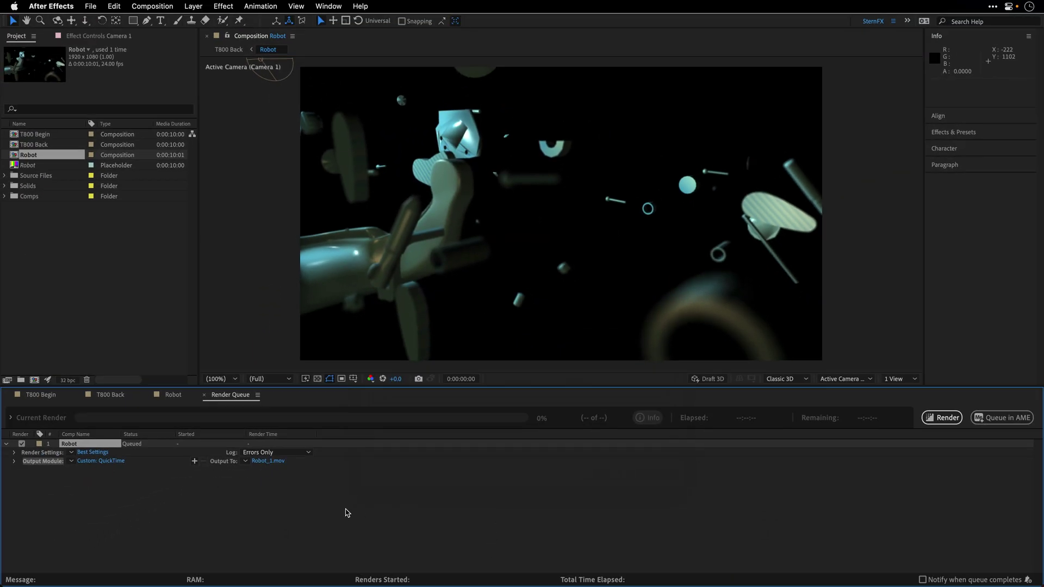
# Step: Name the output Robot.mov on the Desktop and start rendering the Robot proxy
pyautogui.click(268, 461)
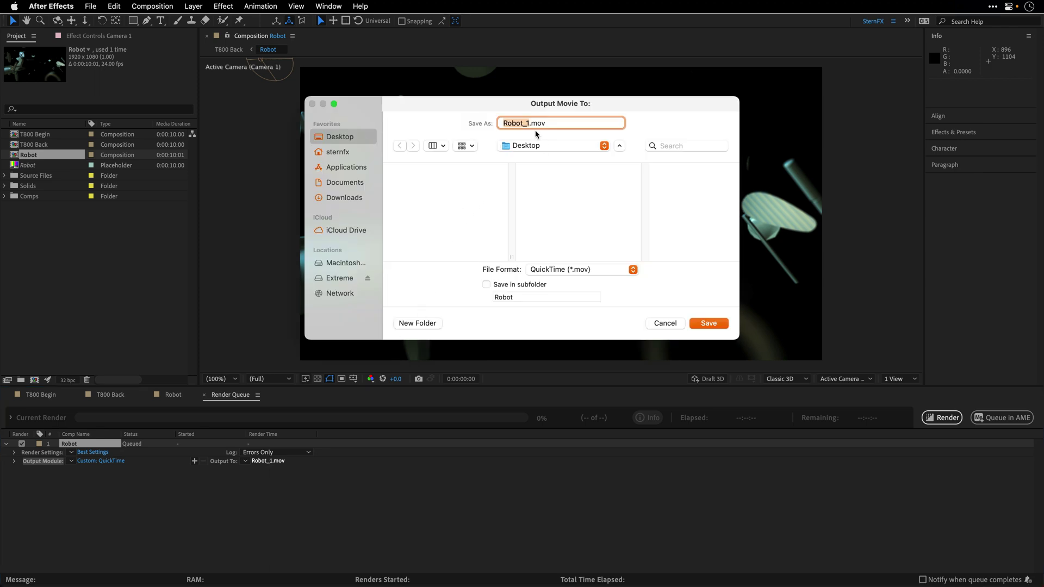
pyautogui.press('Right')
pyautogui.write('1')
pyautogui.click(713, 325)
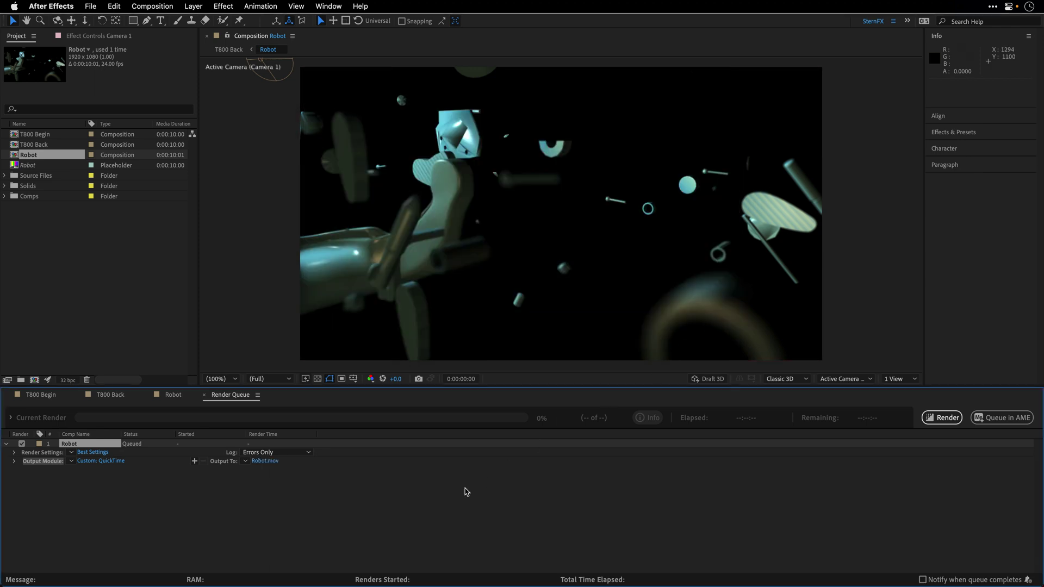
pyautogui.click(943, 417)
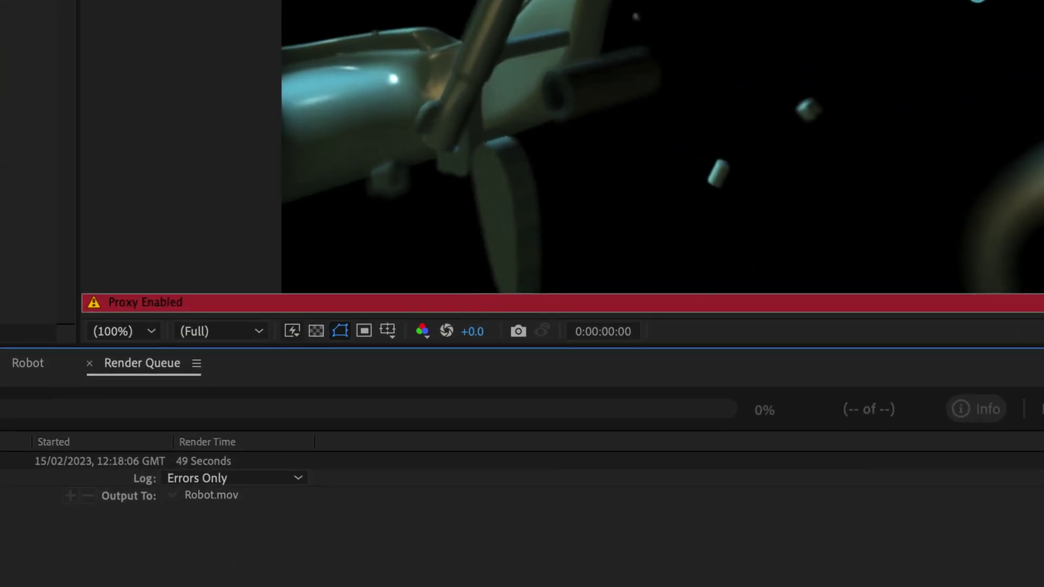
# Step: Scrub the Robot timeline to preview it playing from the Robot.mov proxy
pyautogui.click(29, 364)
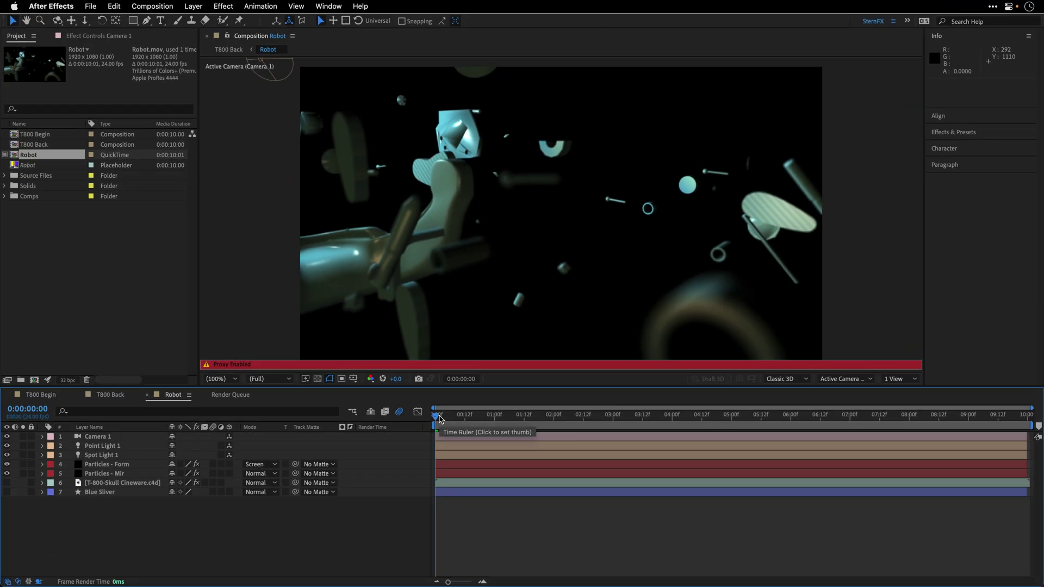
pyautogui.moveTo(440, 418)
pyautogui.mouseDown()
pyautogui.moveTo(824, 419)
pyautogui.moveTo(434, 418)
pyautogui.mouseUp()
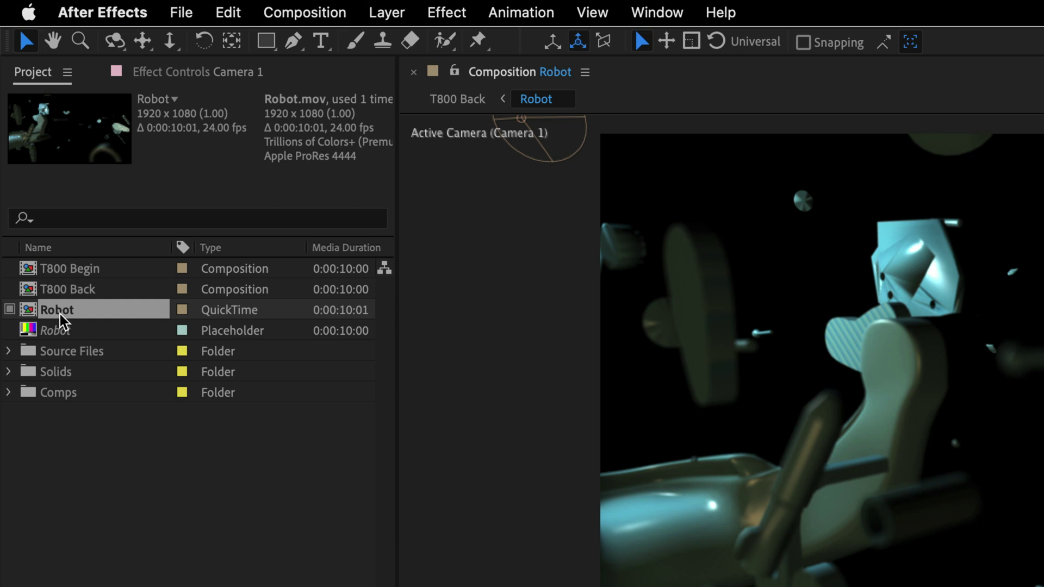
pyautogui.click(8, 312)
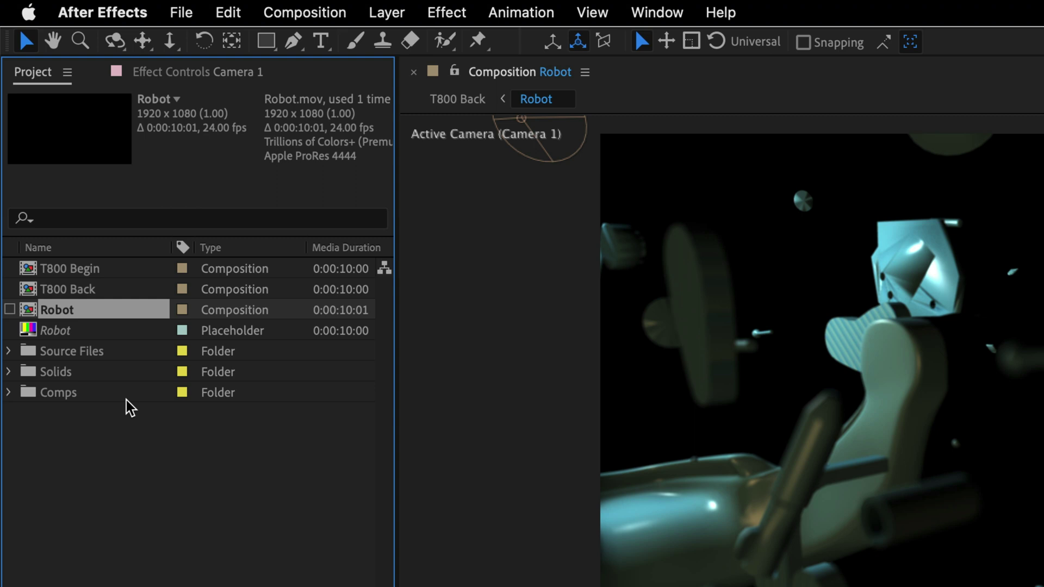
pyautogui.click(10, 310)
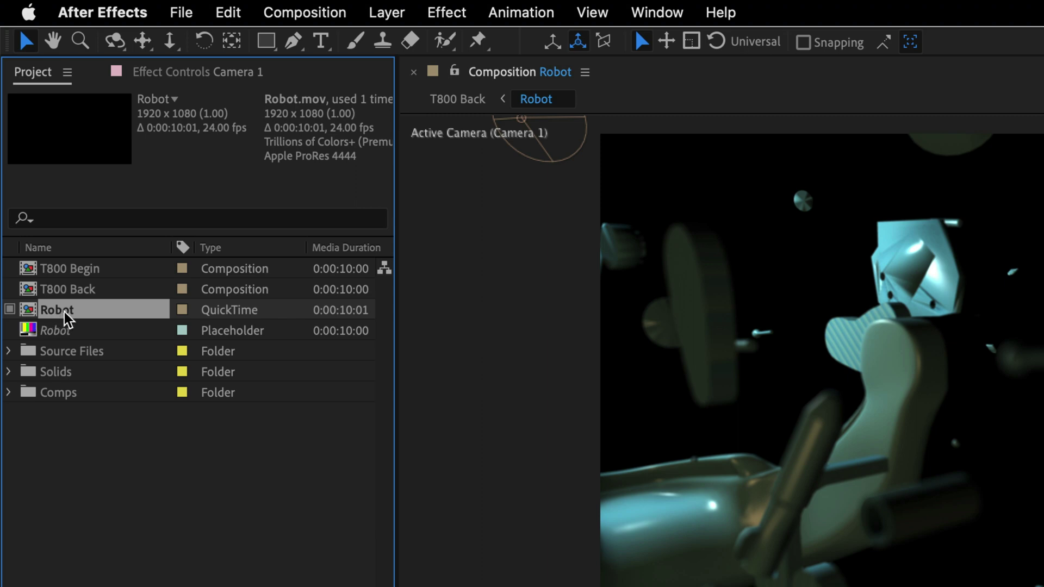
# Step: Try File > Set Proxy > None on Robot, then show T800 Back with no layers selected
pyautogui.click(181, 12)
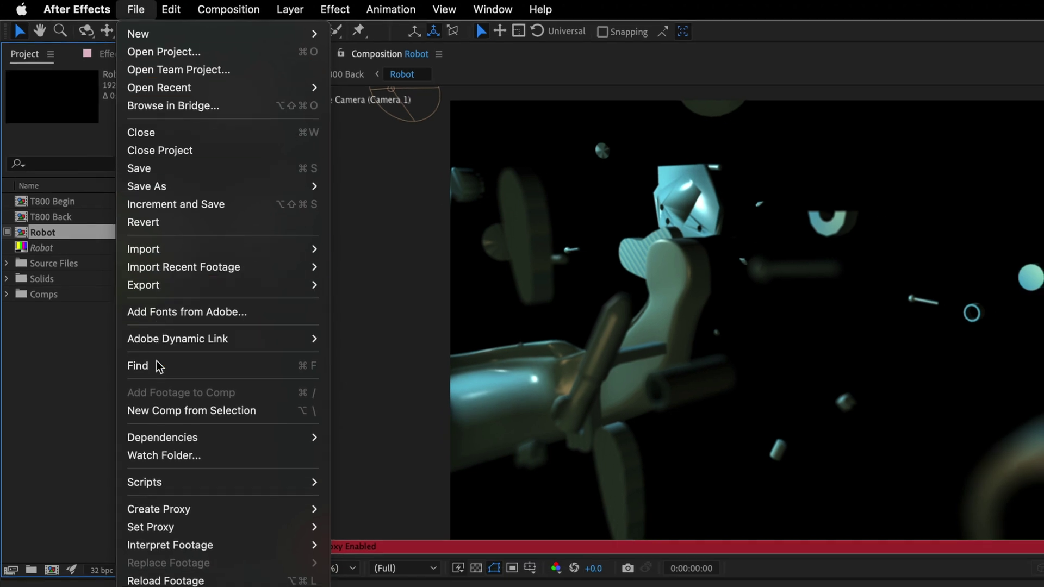
pyautogui.moveTo(165, 527)
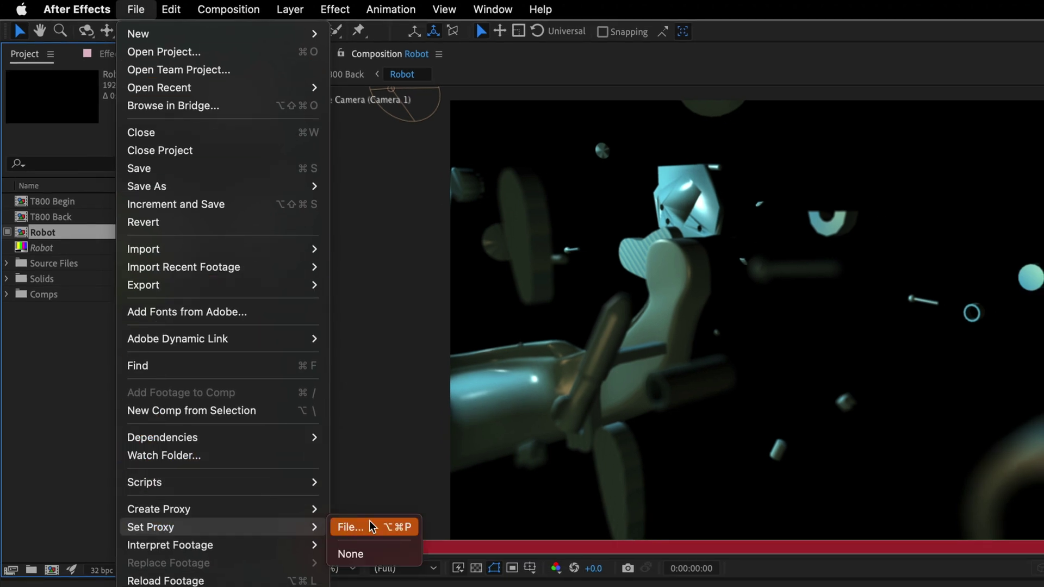
pyautogui.click(370, 550)
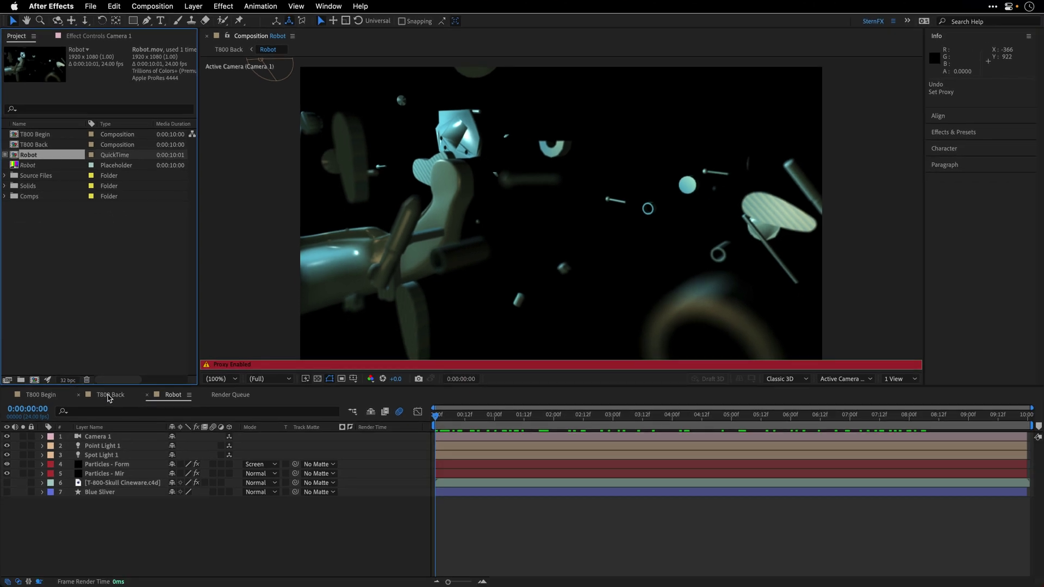
pyautogui.click(108, 394)
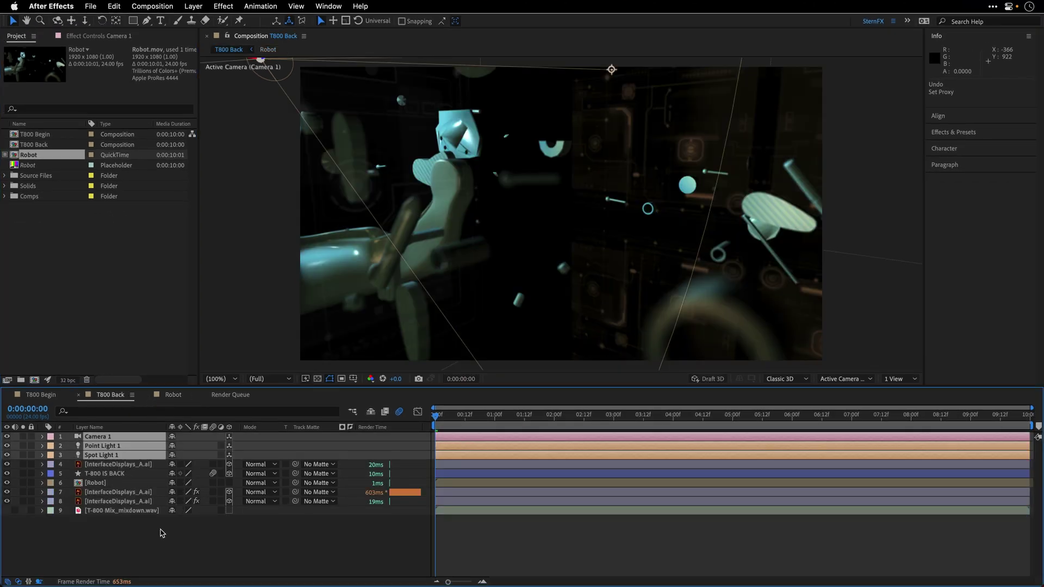
pyautogui.click(160, 538)
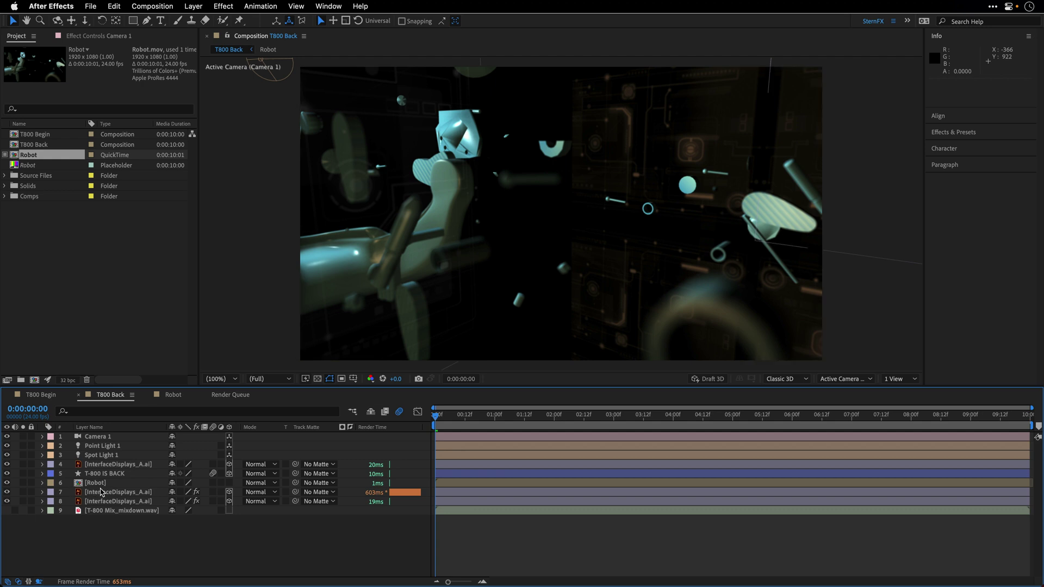
# Step: Scrub T800 Back through the robot and title shots, then play a preview from 0:00:00:00
pyautogui.moveTo(445, 419); pyautogui.dragTo(847, 420)
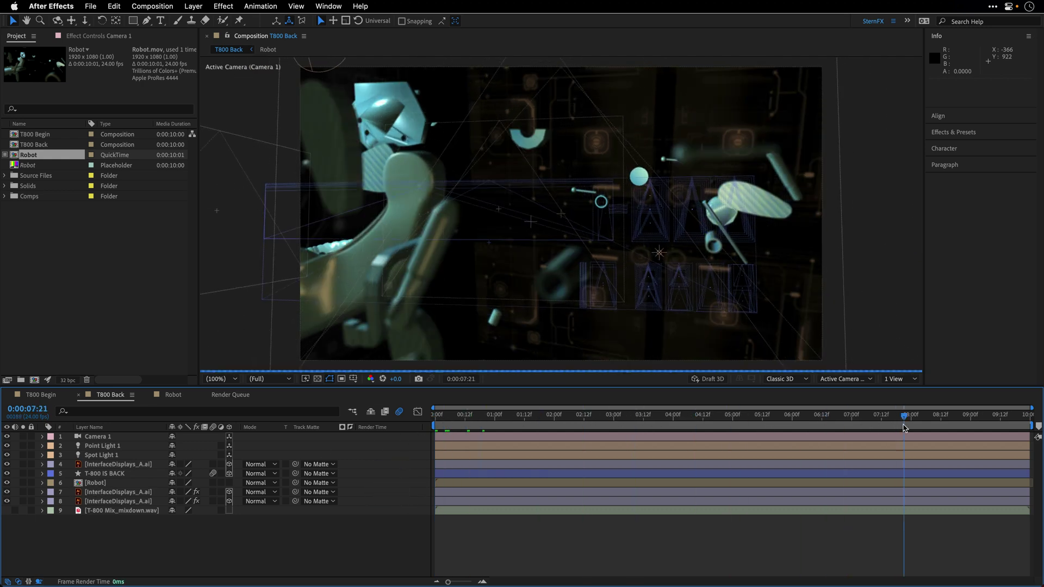
pyautogui.click(778, 419)
pyautogui.moveTo(714, 420)
pyautogui.mouseDown()
pyautogui.moveTo(592, 419)
pyautogui.moveTo(705, 419)
pyautogui.mouseUp()
pyautogui.moveTo(768, 423); pyautogui.dragTo(953, 420)
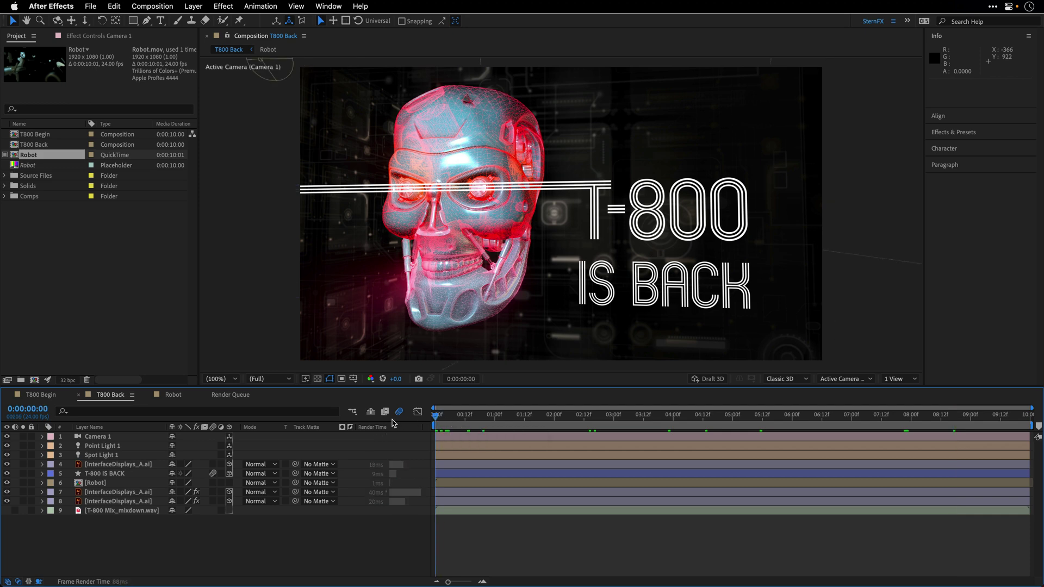
pyautogui.click(441, 420)
pyautogui.press('space')
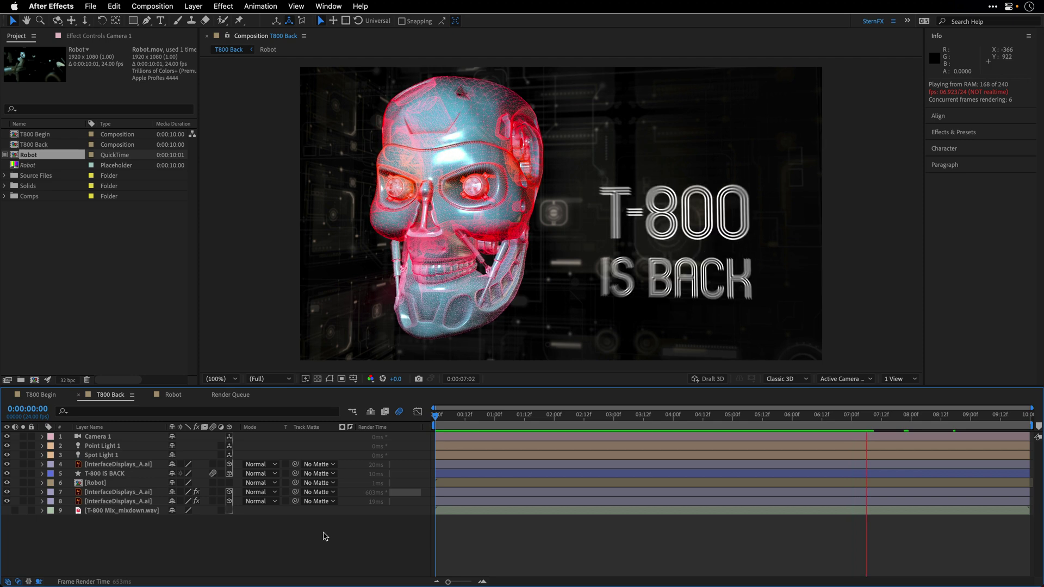
pyautogui.press('space')
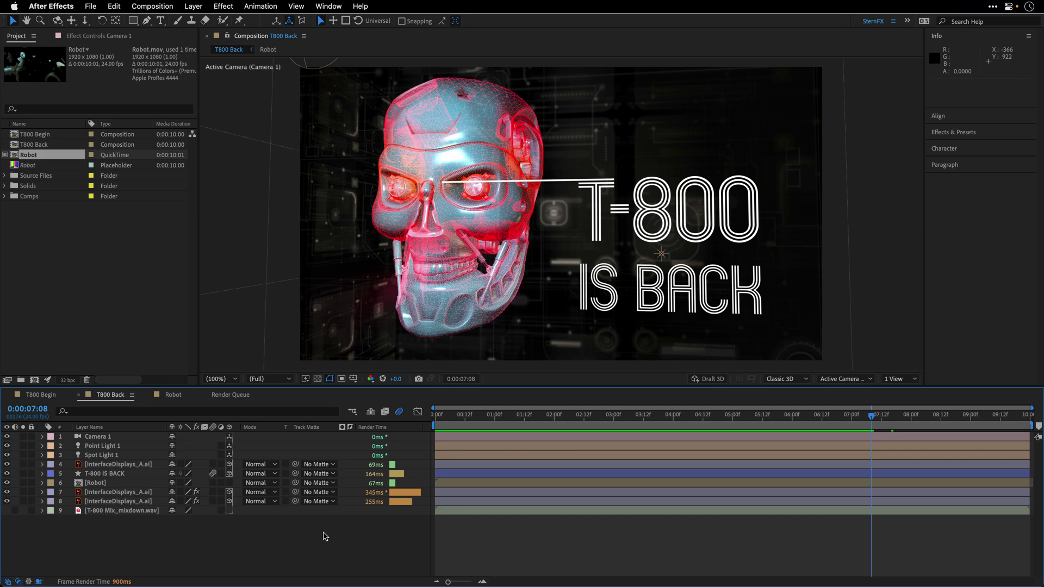
# Step: In T800 Begin, set Robot.mov as the Robot placeholder's proxy file and scrub to check it
pyautogui.click(36, 400)
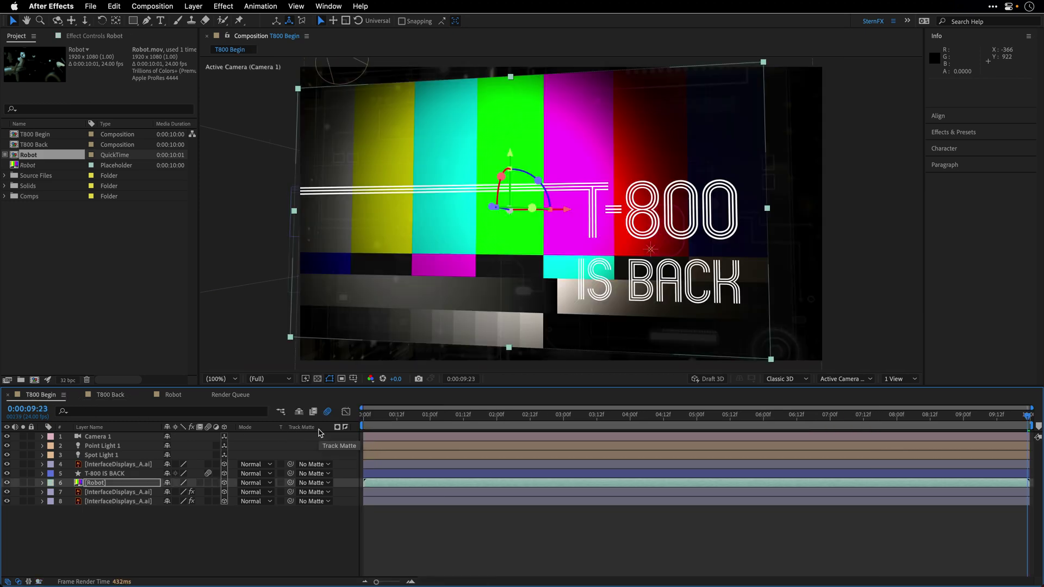
pyautogui.click(29, 166)
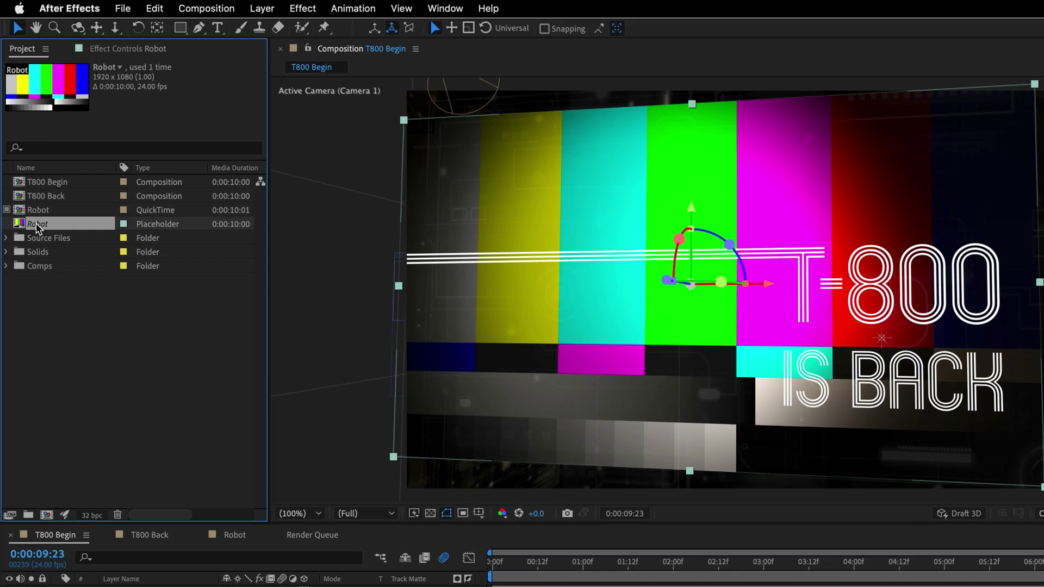
pyautogui.rightClick(27, 166)
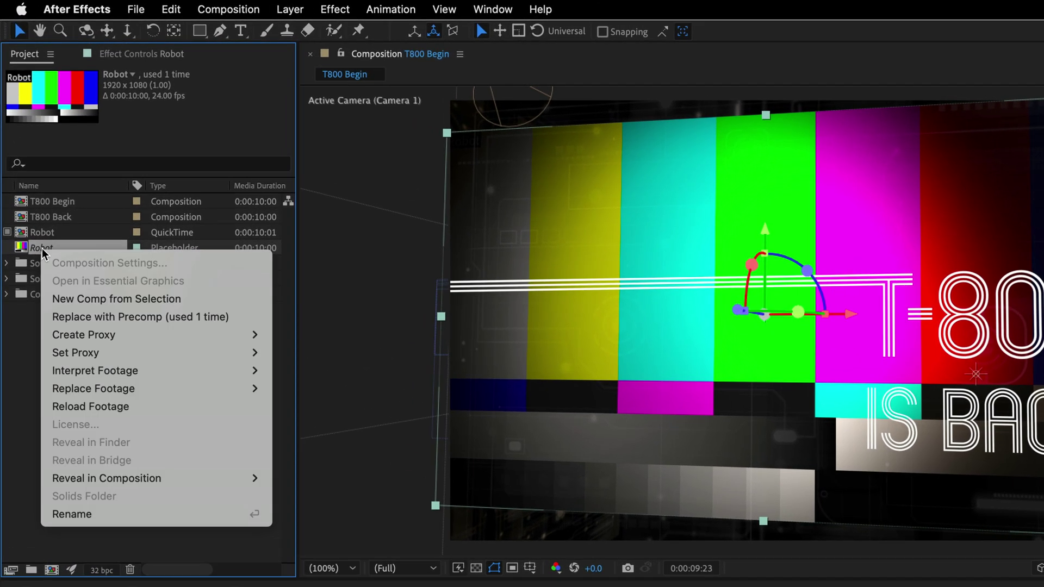
pyautogui.moveTo(97, 376)
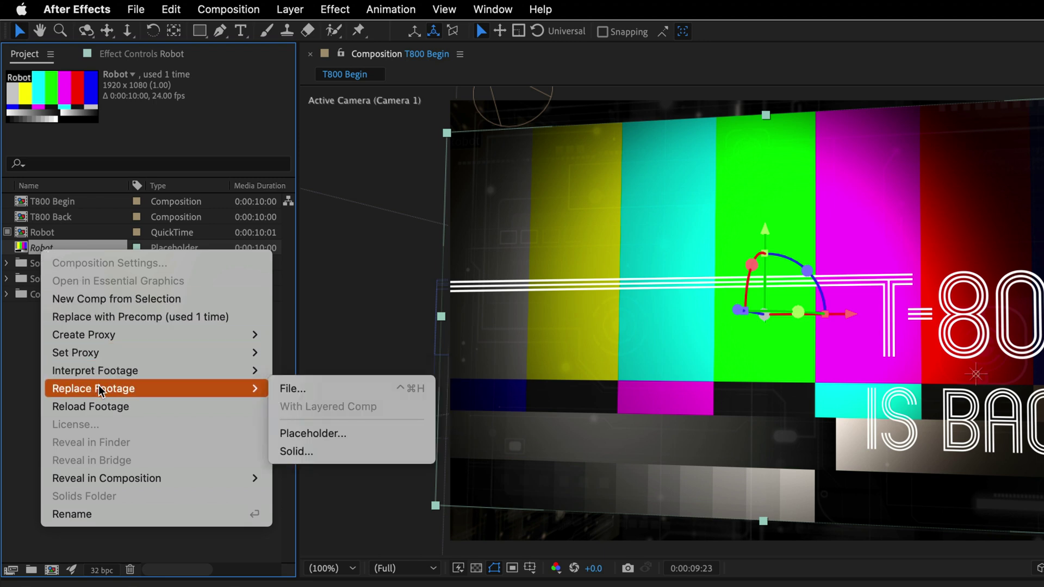
pyautogui.moveTo(102, 356)
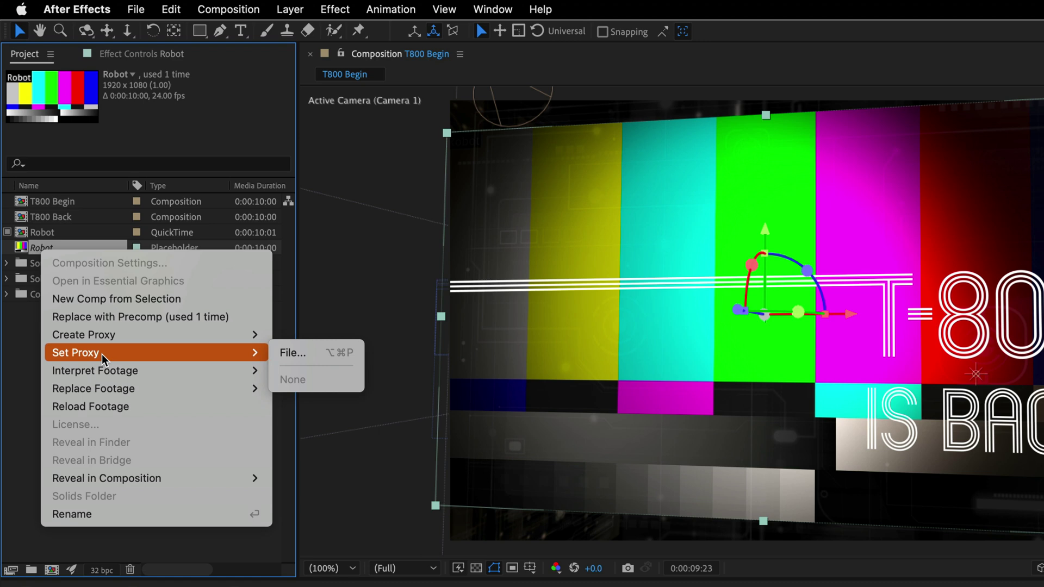
pyautogui.click(314, 352)
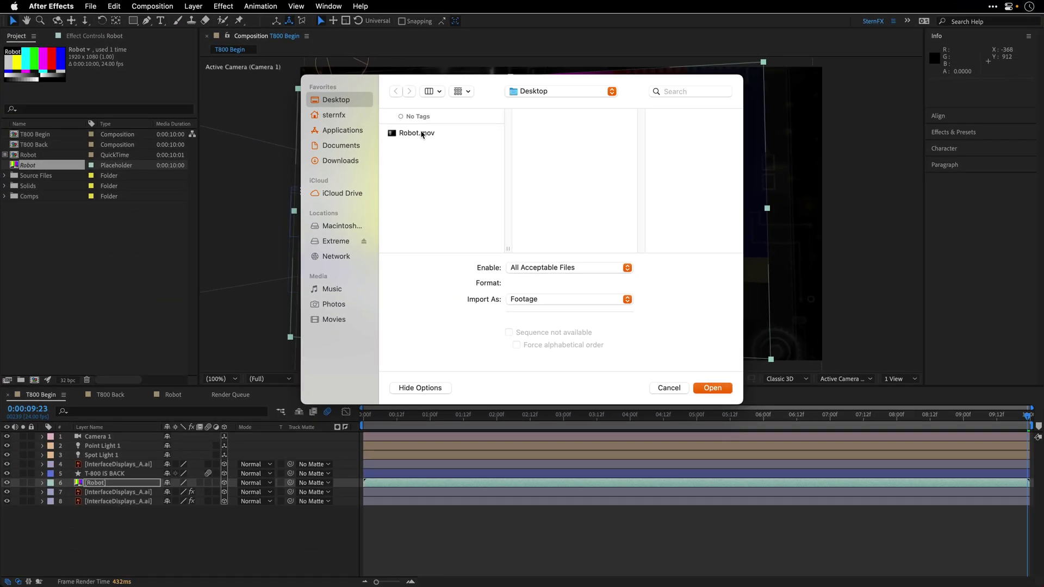
pyautogui.click(422, 134)
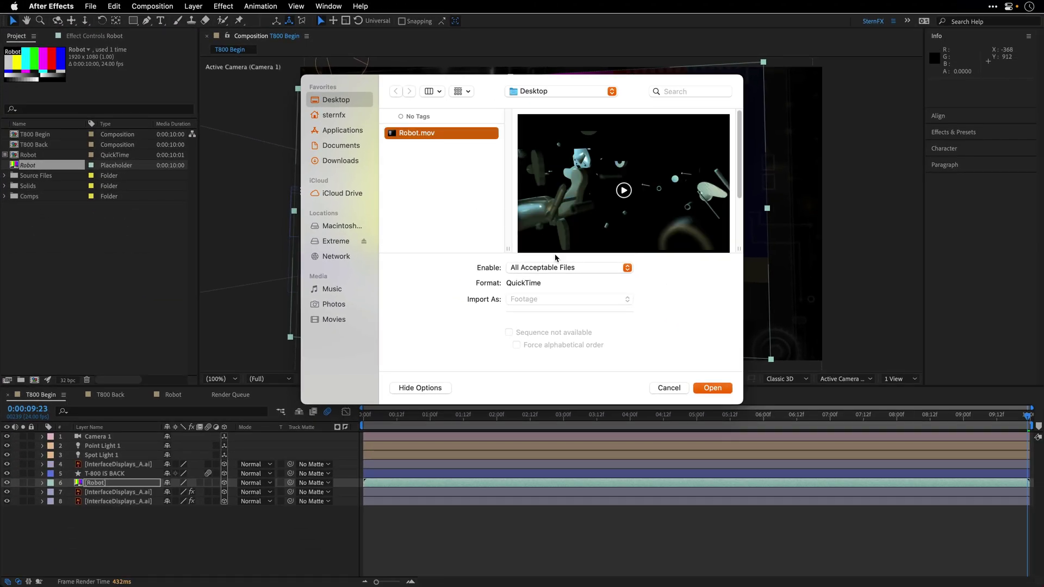
pyautogui.click(724, 389)
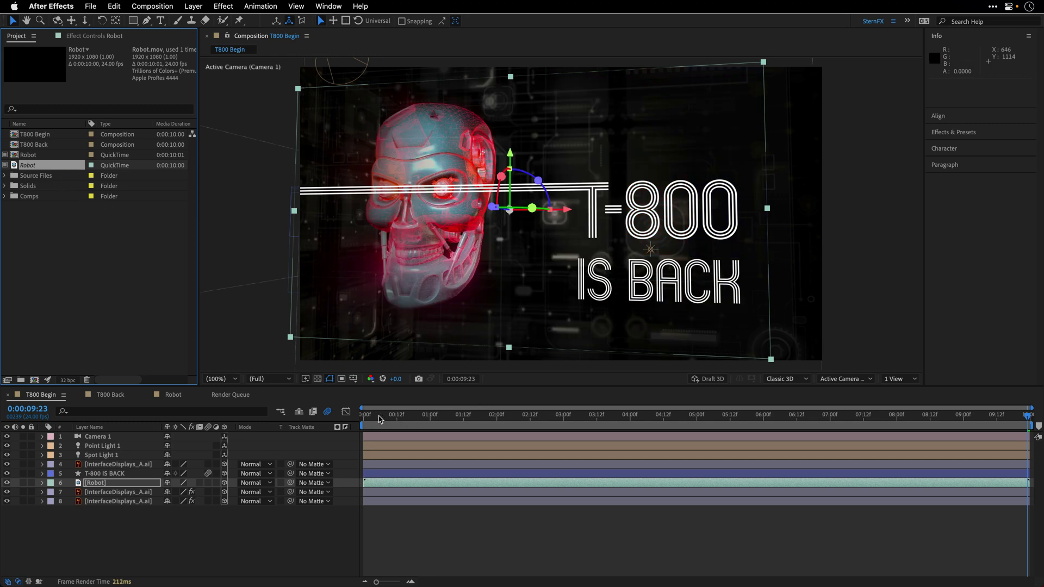
pyautogui.click(486, 415)
pyautogui.moveTo(534, 416); pyautogui.dragTo(985, 414)
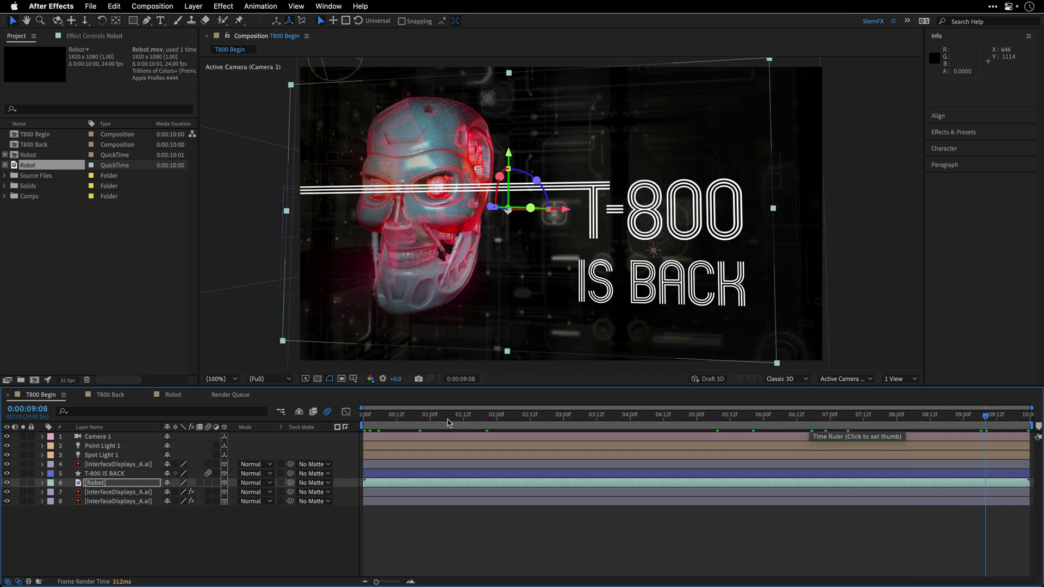
# Step: Switch back to the T800 Back composition
pyautogui.click(107, 396)
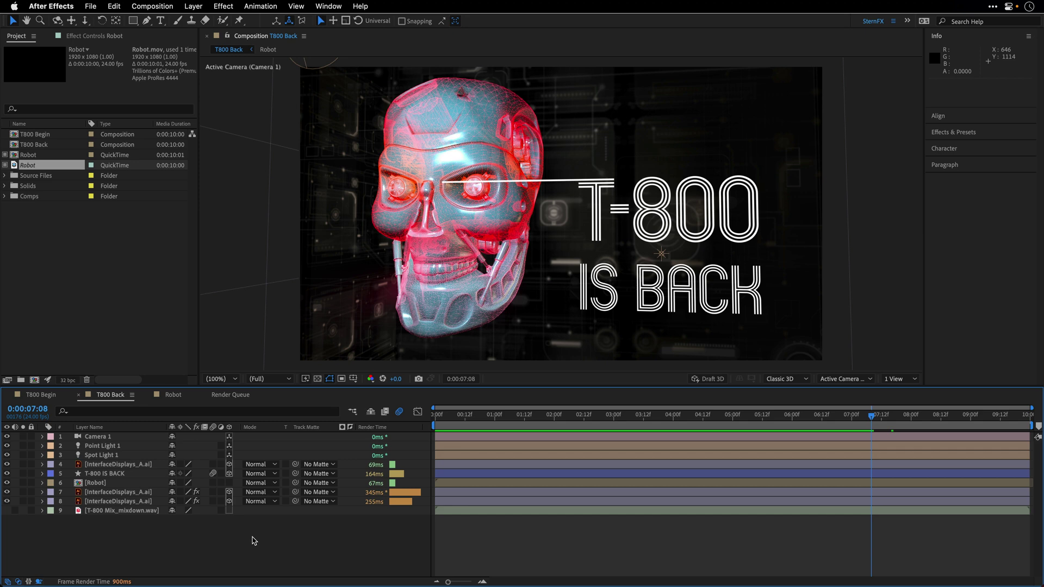
# Step: Add T800 Back to the Render Queue via the Composition menu
pyautogui.click(158, 6)
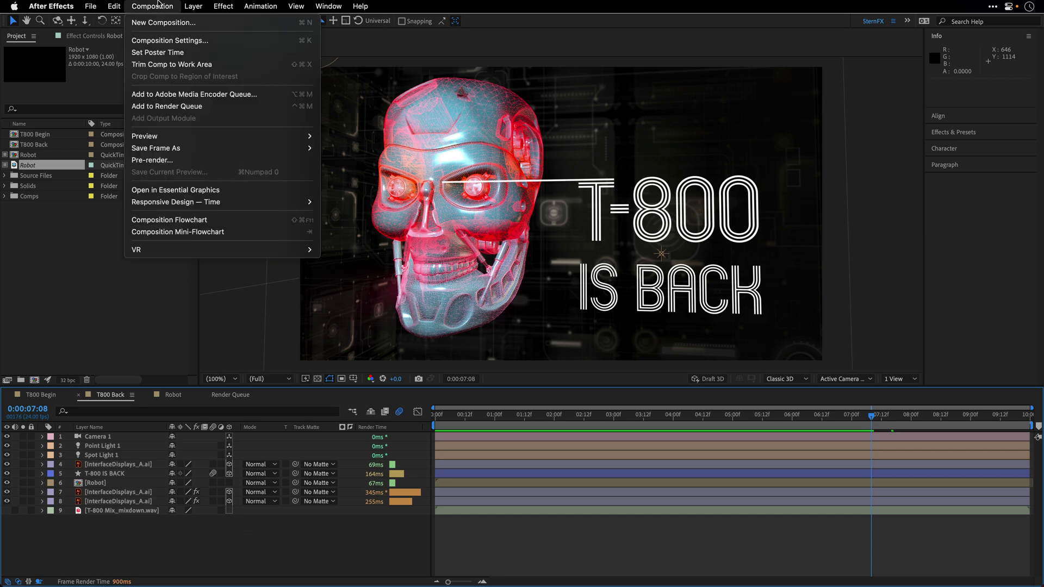
pyautogui.click(162, 107)
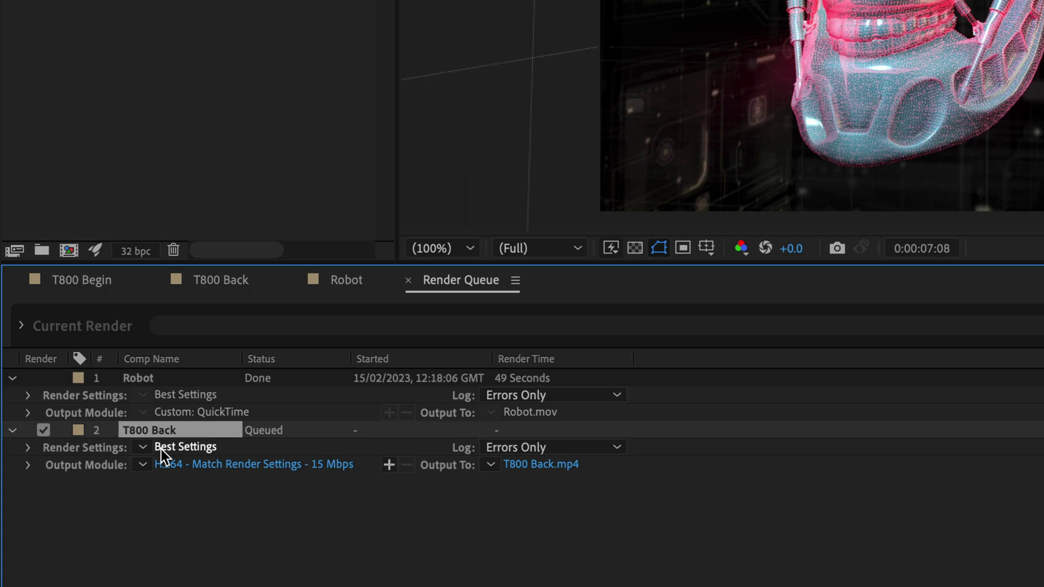
pyautogui.click(161, 449)
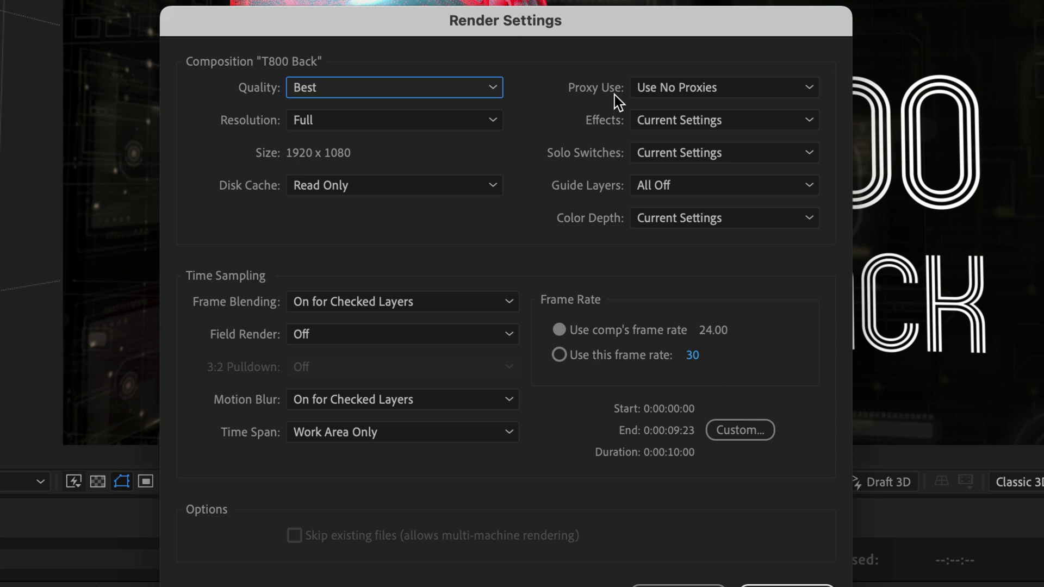
# Step: Set Proxy Use to Use All Proxies in its Best Settings render settings and confirm
pyautogui.click(681, 90)
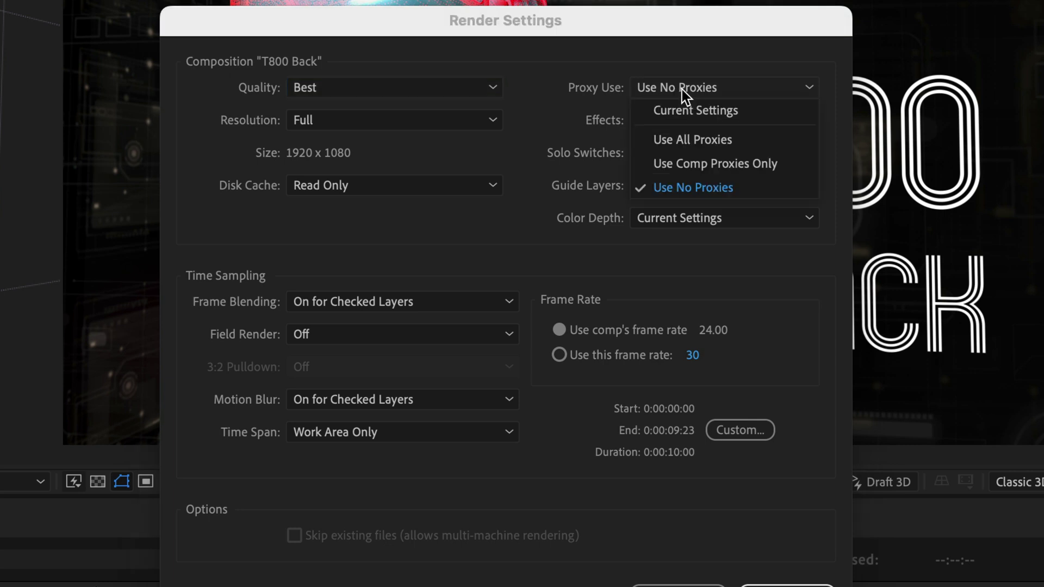
pyautogui.click(665, 112)
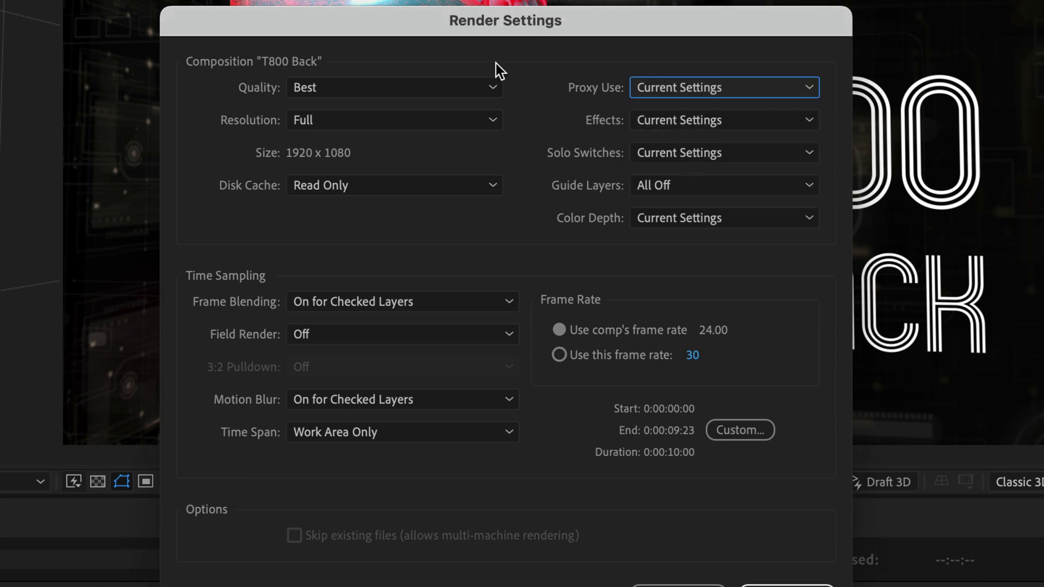
pyautogui.click(698, 88)
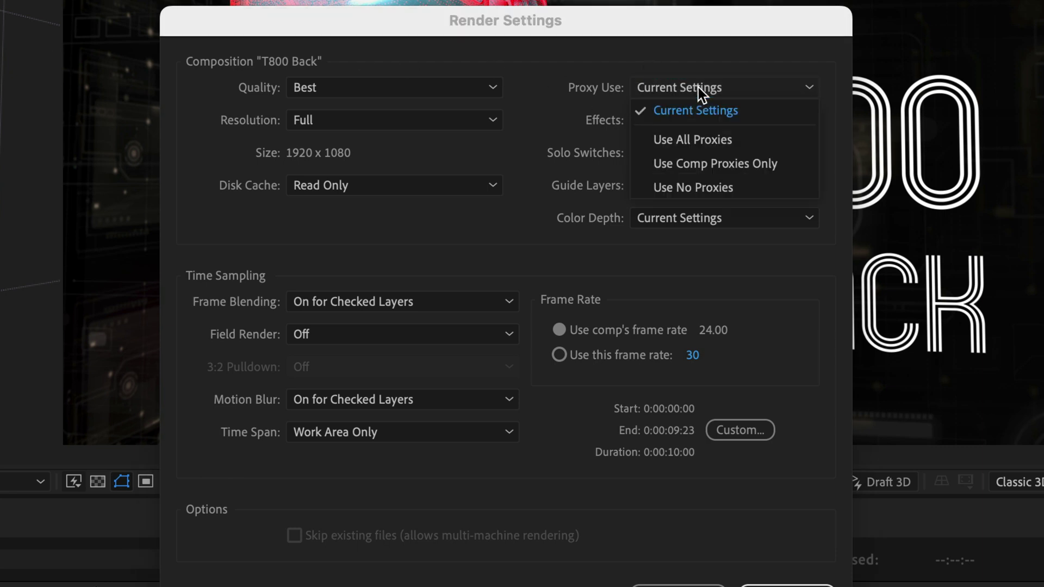
pyautogui.click(705, 143)
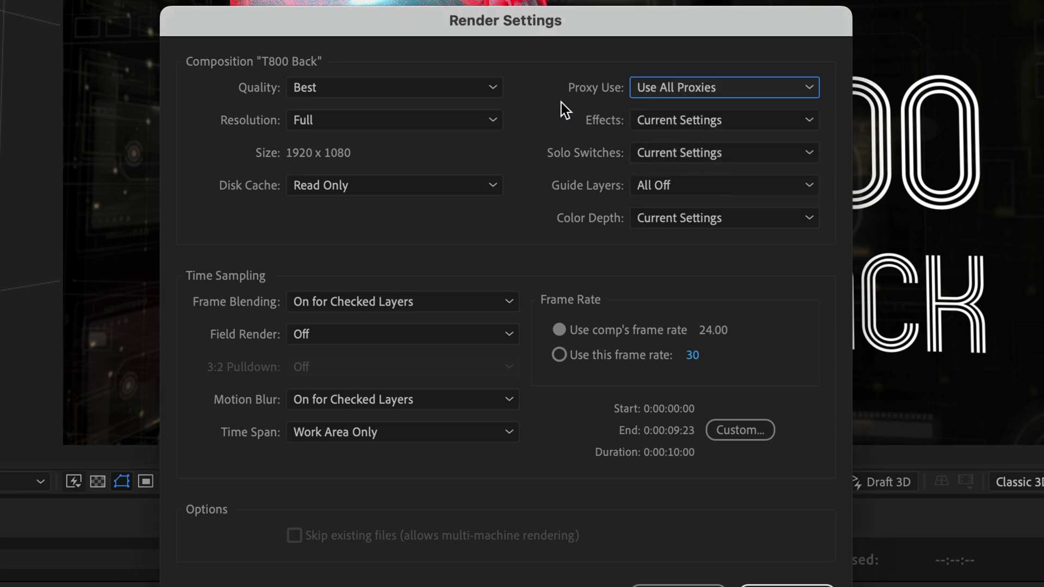
pyautogui.click(722, 90)
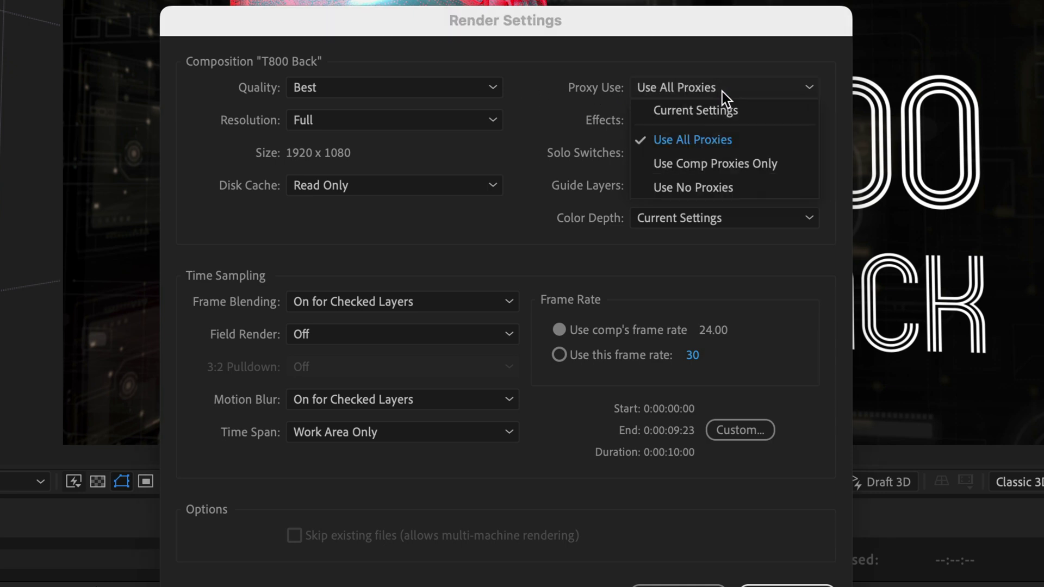
pyautogui.click(726, 47)
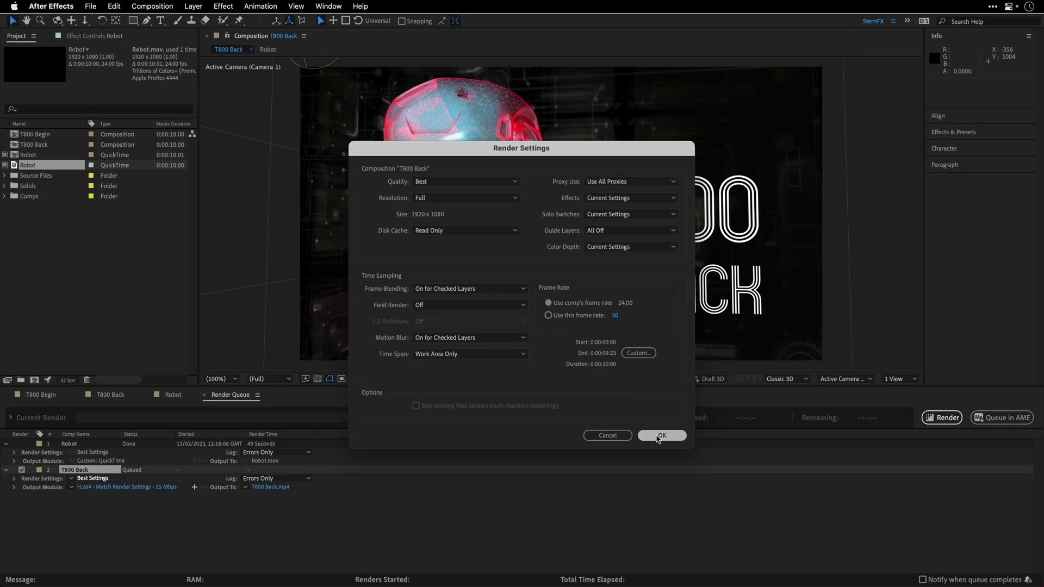
pyautogui.click(659, 435)
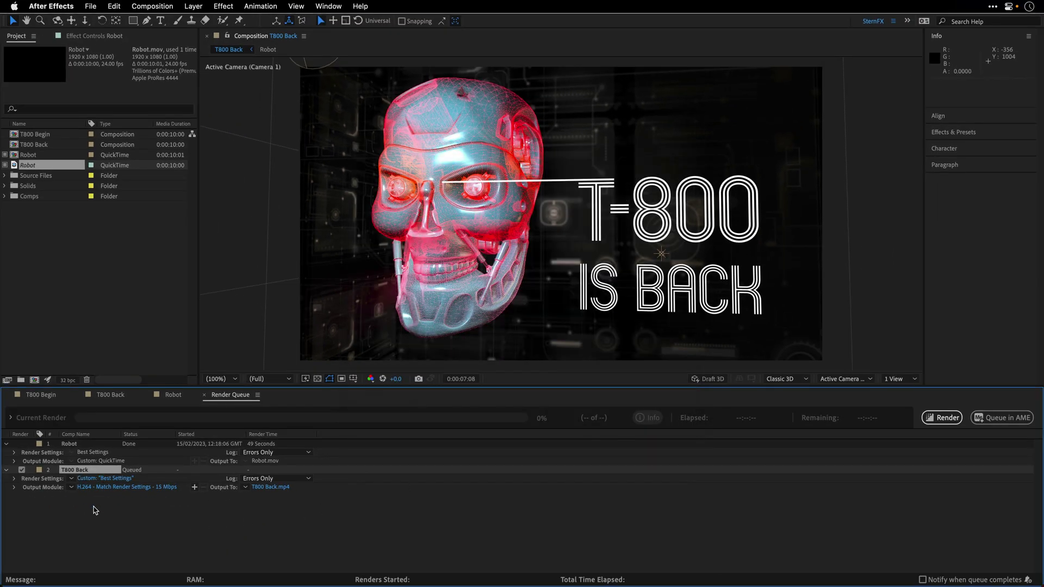
# Step: Turn on audio for layer 9, T-800 Mix_mixdown.wav, then render T800 Back.mp4 from the queue
pyautogui.click(119, 396)
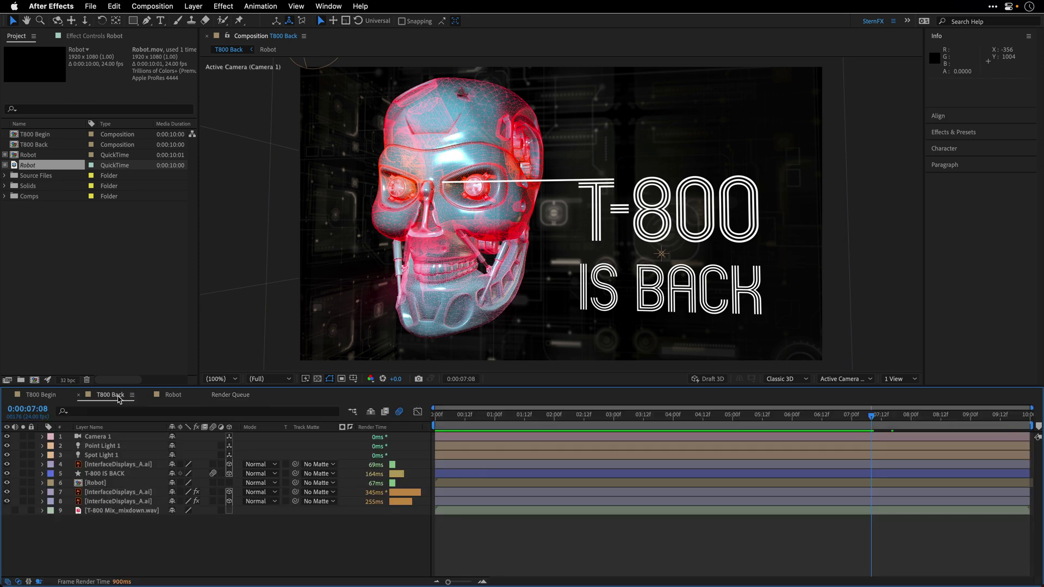
pyautogui.click(14, 511)
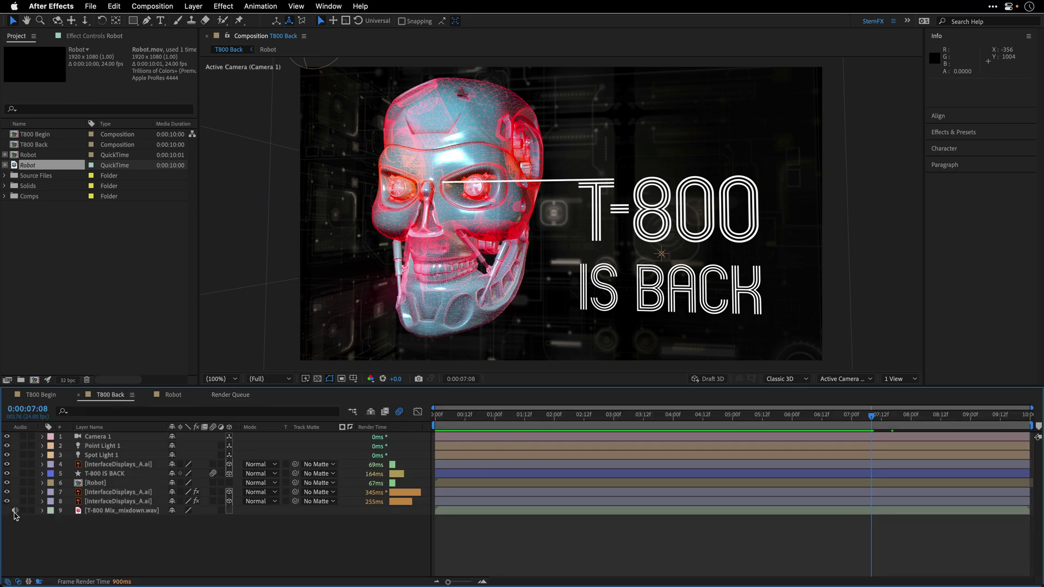
pyautogui.click(236, 397)
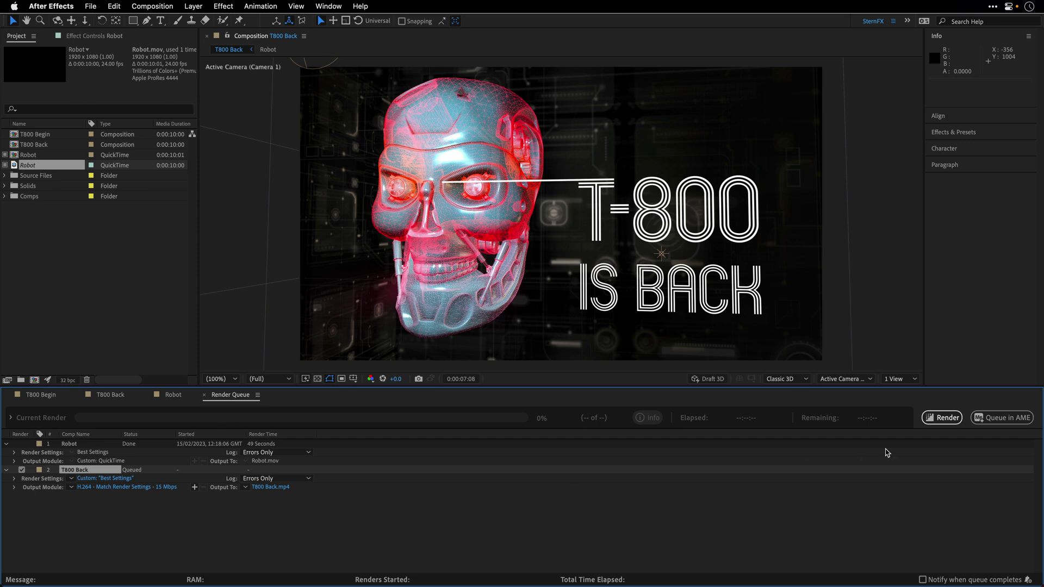
pyautogui.click(942, 418)
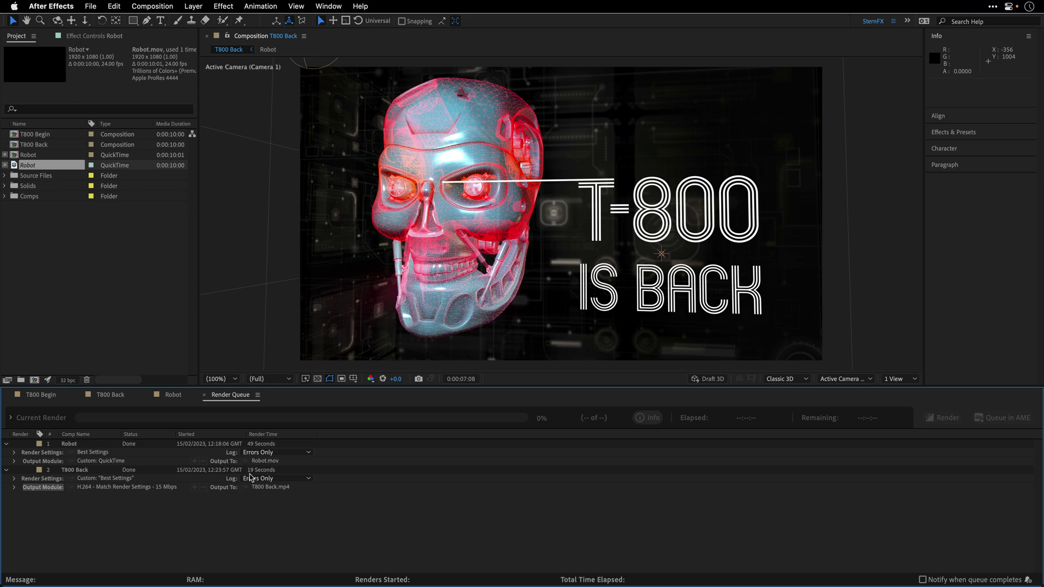
# Step: Reveal the rendered T800 Back.mp4 in Finder from the render item's Output Module
pyautogui.rightClick(37, 488)
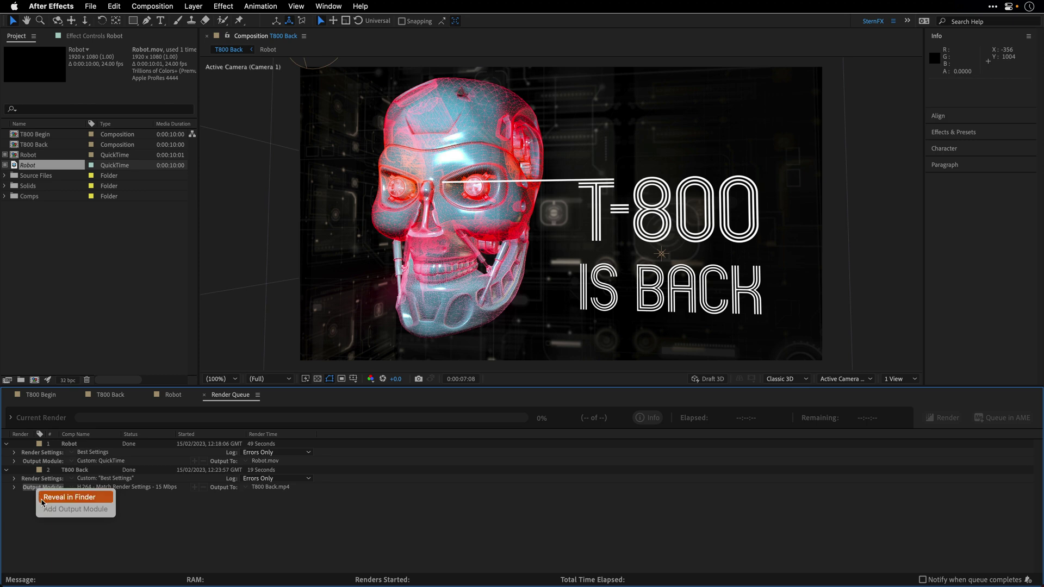
pyautogui.click(69, 497)
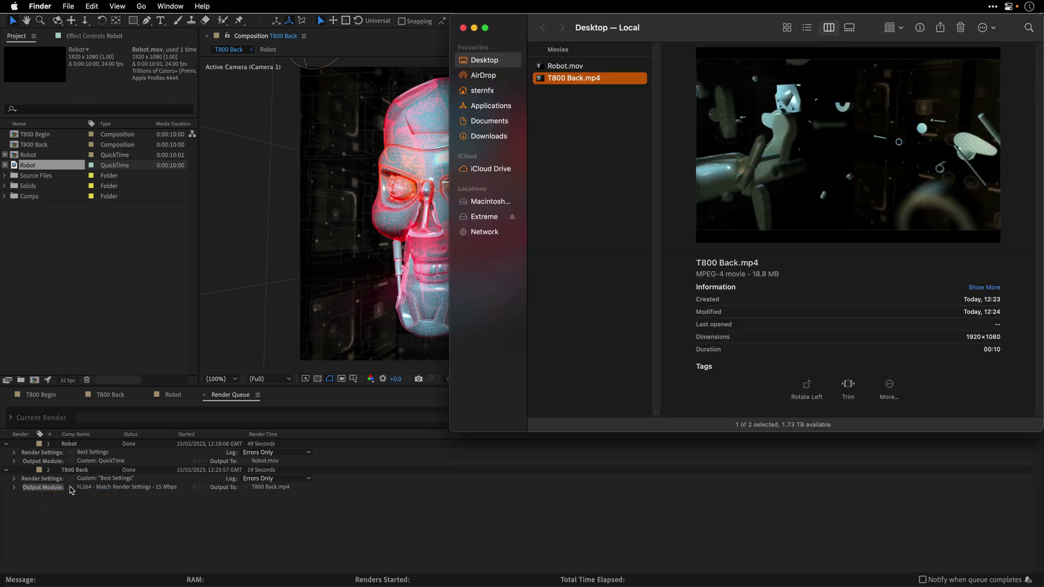